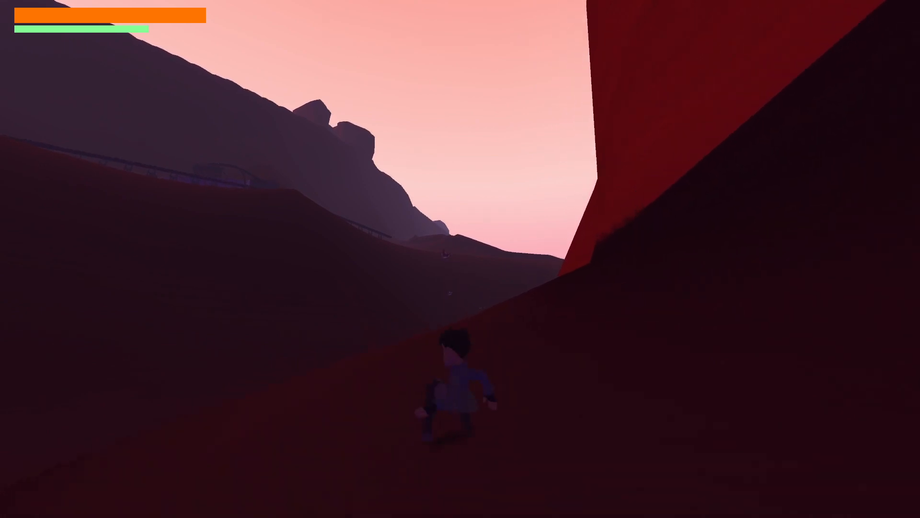
pyautogui.press('space')
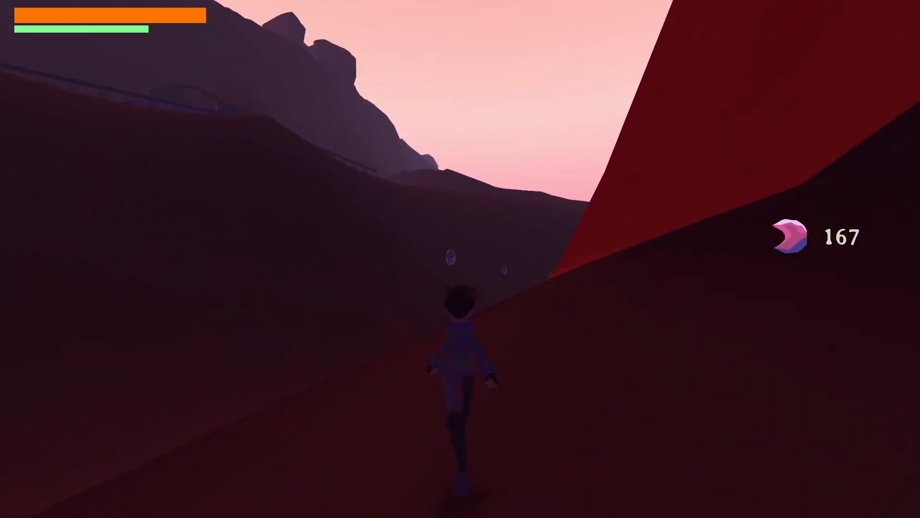
pyautogui.press('space')
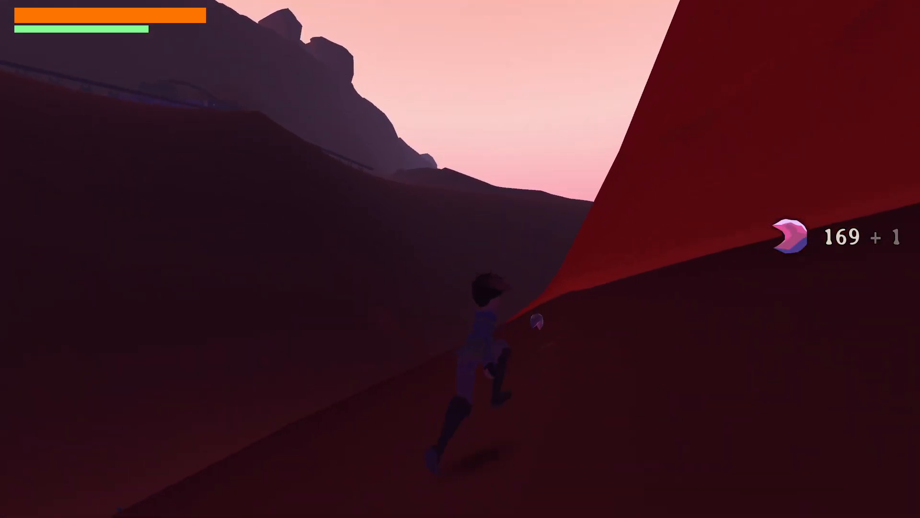
pyautogui.press('shift')
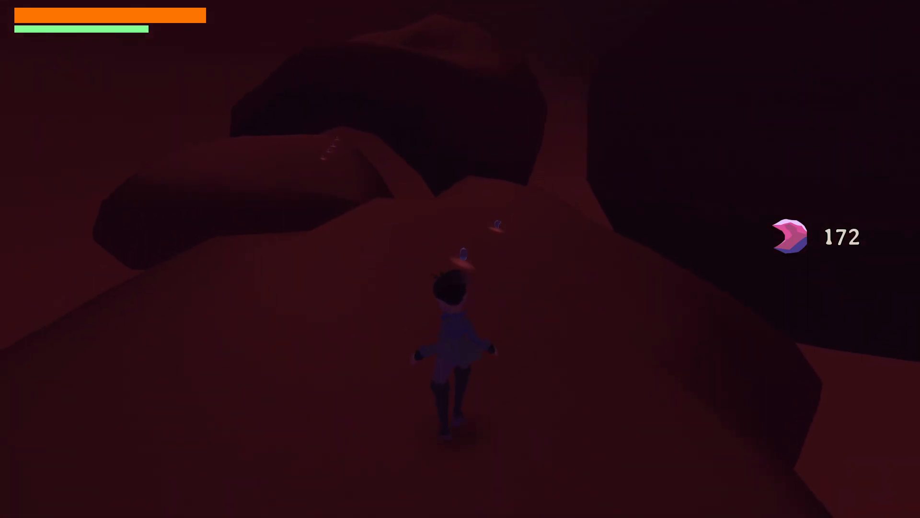
pyautogui.press('m')
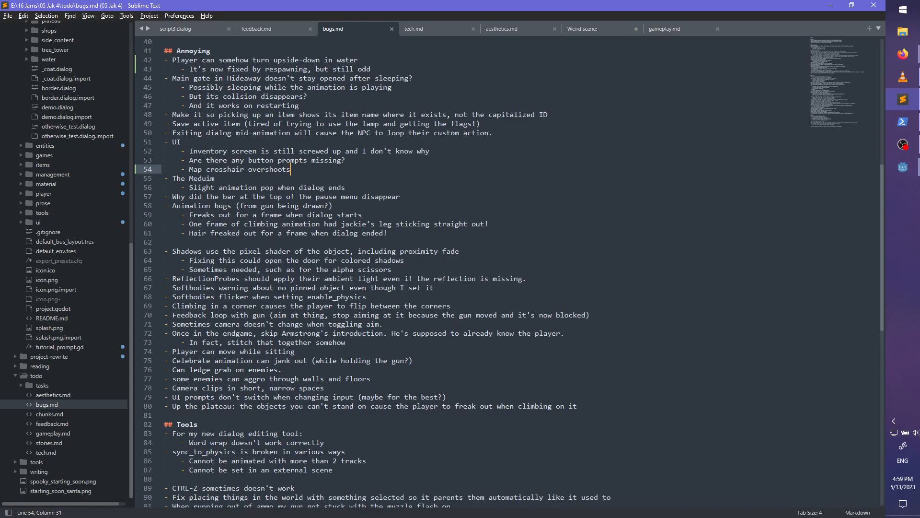
# - Switch to the Godot editor, filter the project files by 113 and open chunk113.tscn in the 3D view at the tower interior
pyautogui.hotkey('alt', 'Tab')
pyautogui.press('Tab')
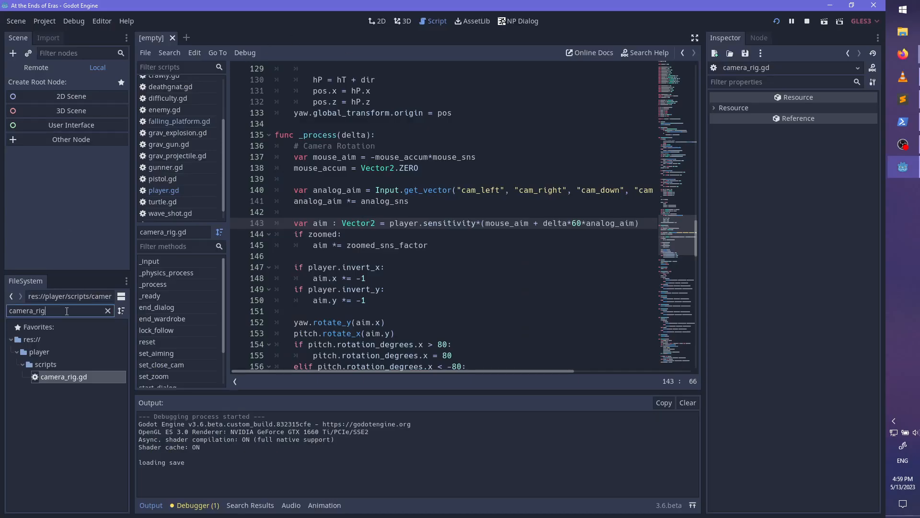
pyautogui.write('113')
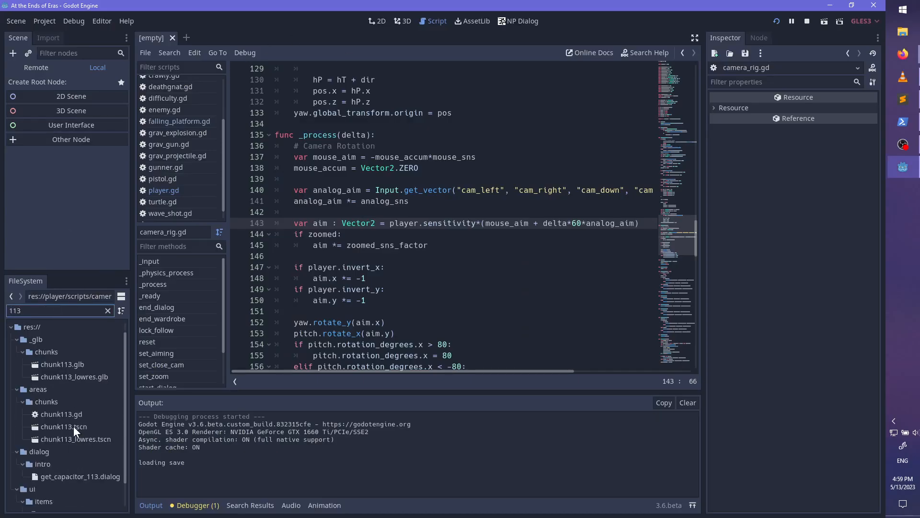
pyautogui.click(71, 427)
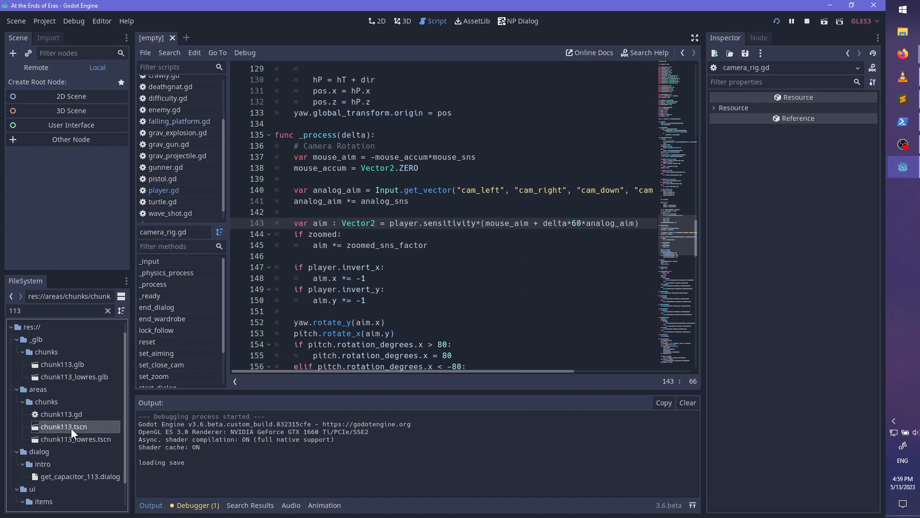
pyautogui.click(405, 21)
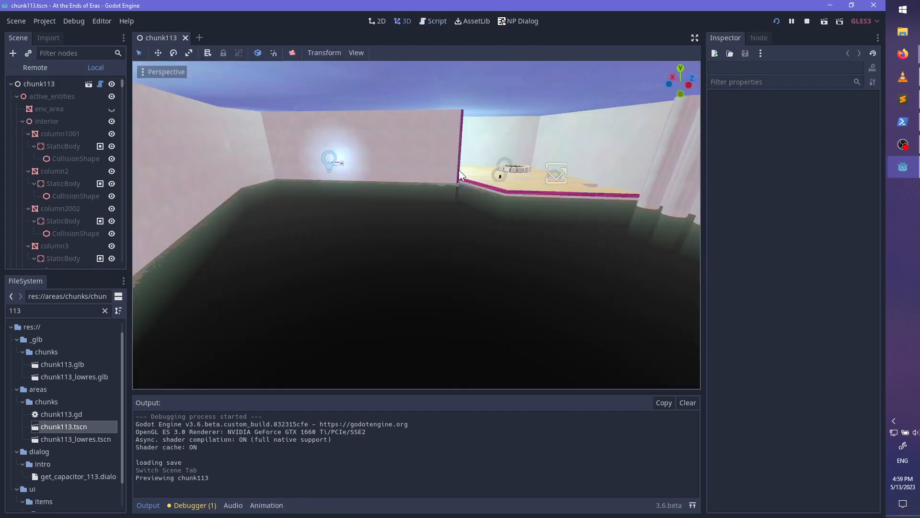
pyautogui.scroll(5, 410, 215)
pyautogui.scroll(-12, 411, 213)
pyautogui.keyDown('shift'); pyautogui.moveTo(415, 174); pyautogui.dragTo(423, 301, button='middle'); pyautogui.keyUp('shift')
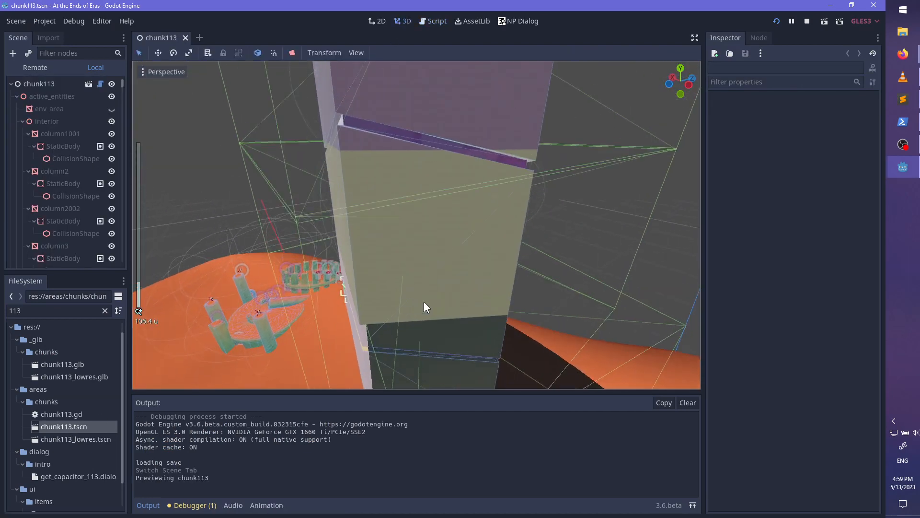
pyautogui.scroll(6, 444, 174)
pyautogui.keyDown('shift'); pyautogui.moveTo(444, 174); pyautogui.dragTo(162, 383, button='middle'); pyautogui.keyUp('shift')
pyautogui.scroll(10, 438, 246)
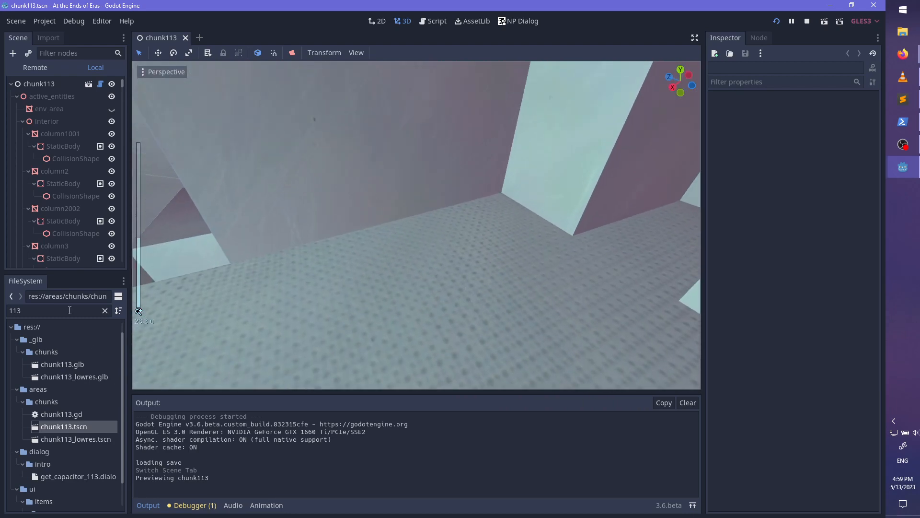
# - Search the project files for hover, and open the chunk109 and chunk097 scenes
pyautogui.write('hover')
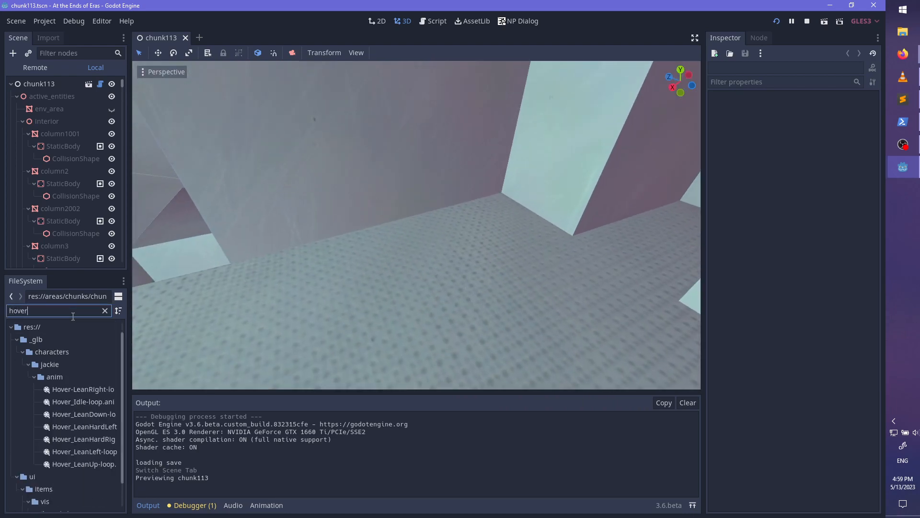
pyautogui.scroll(-2, 83, 399)
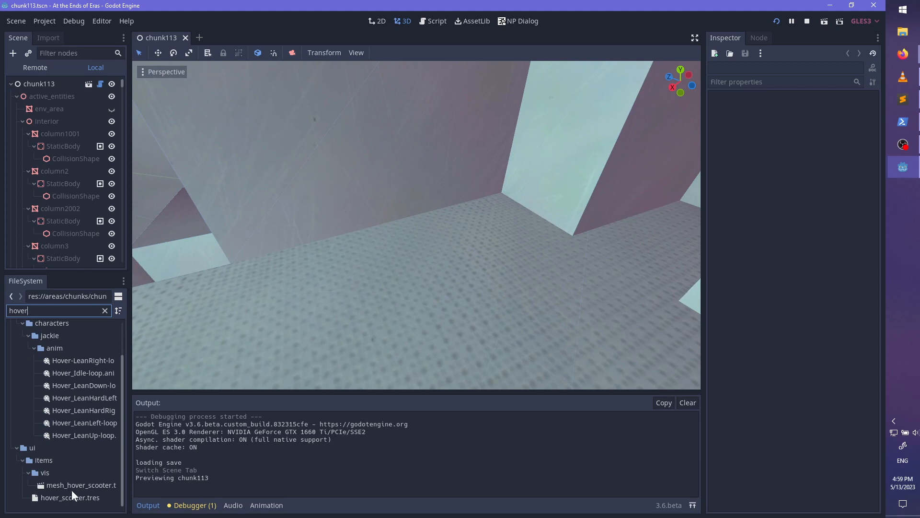
pyautogui.click(200, 38)
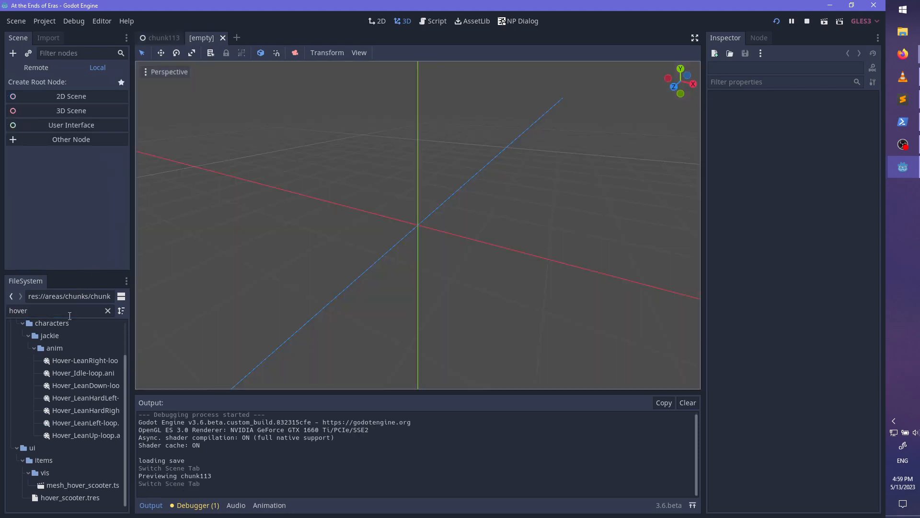
pyautogui.write('109')
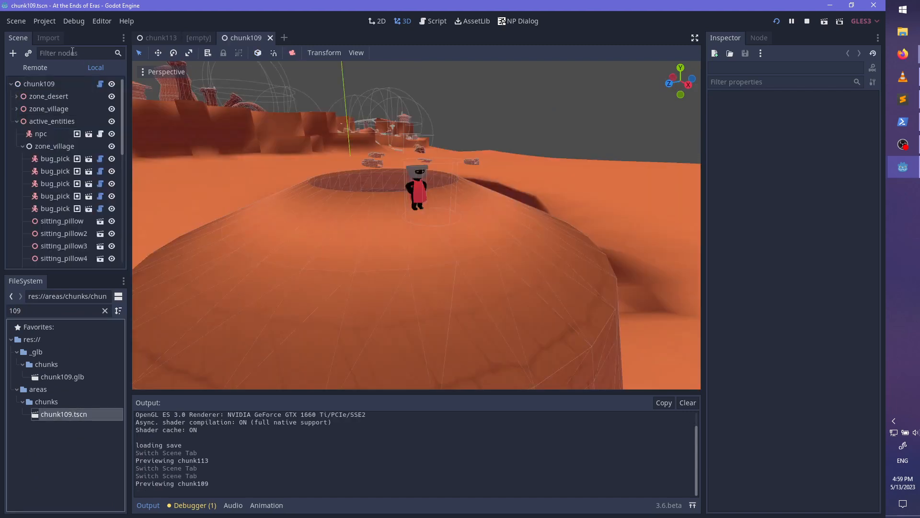
pyautogui.click(73, 52)
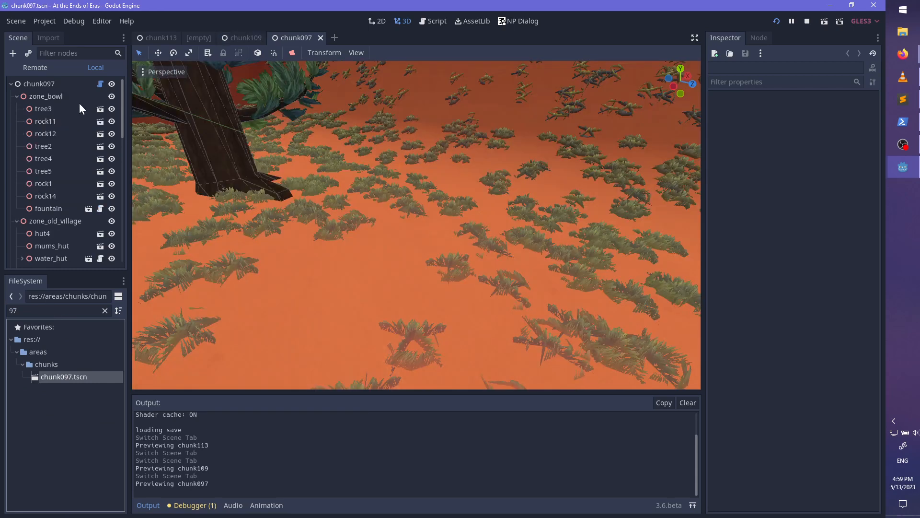
# - Filter the chunk097 scene tree by hover and expand zone_old_village down to the hover scooter pickup
pyautogui.click(70, 48)
pyautogui.write('hover')
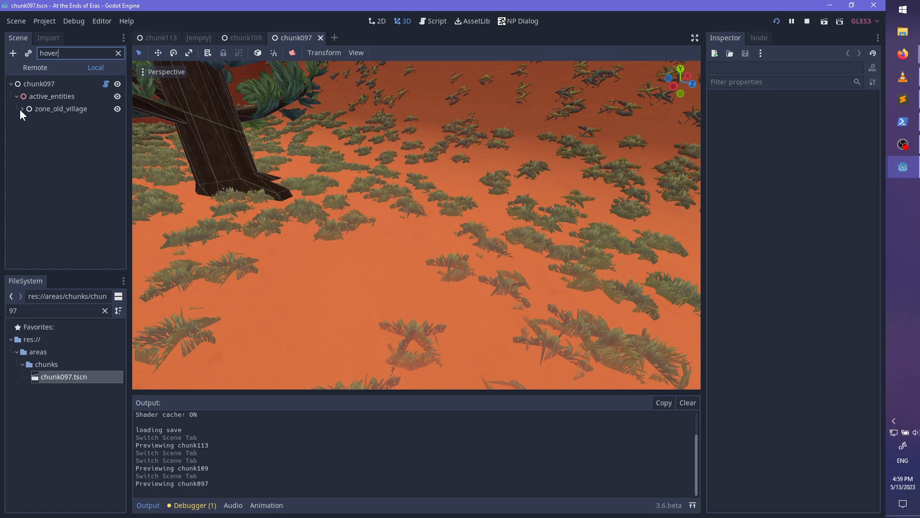
pyautogui.click(21, 109)
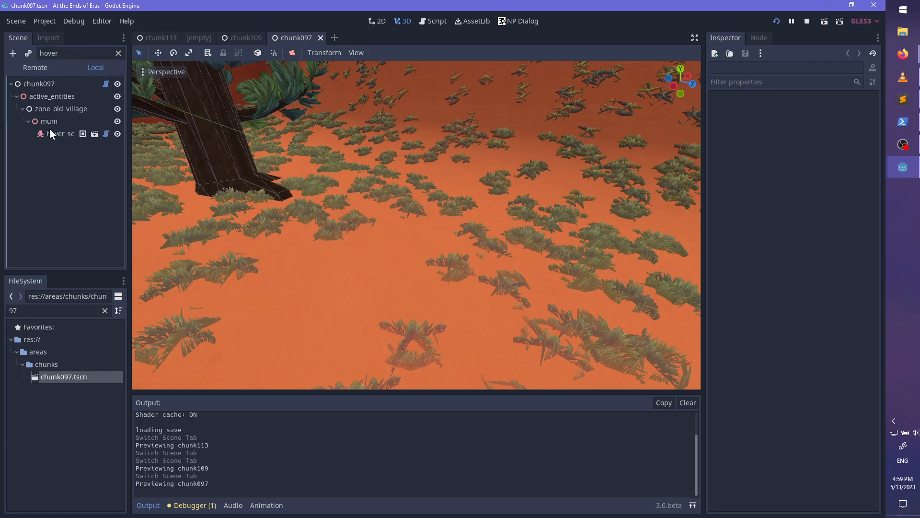
pyautogui.click(158, 36)
pyautogui.rightClick(46, 84)
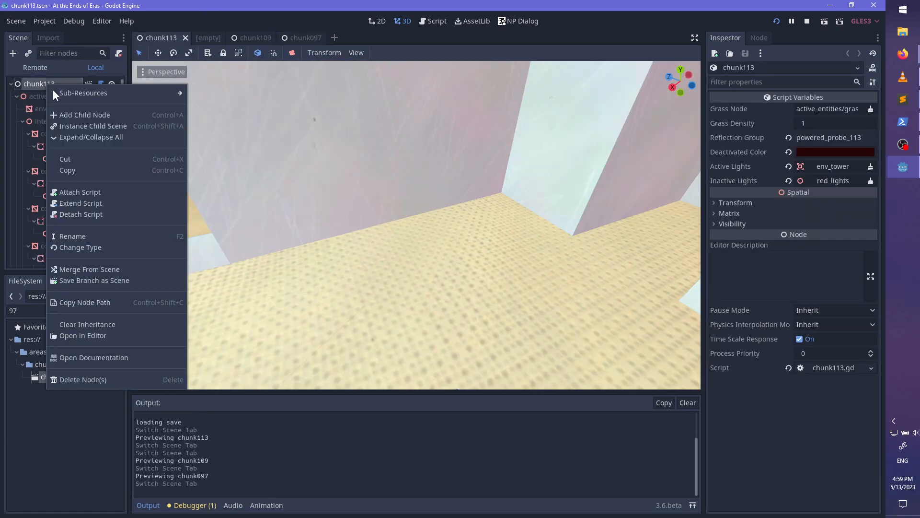
pyautogui.click(297, 36)
pyautogui.click(297, 37)
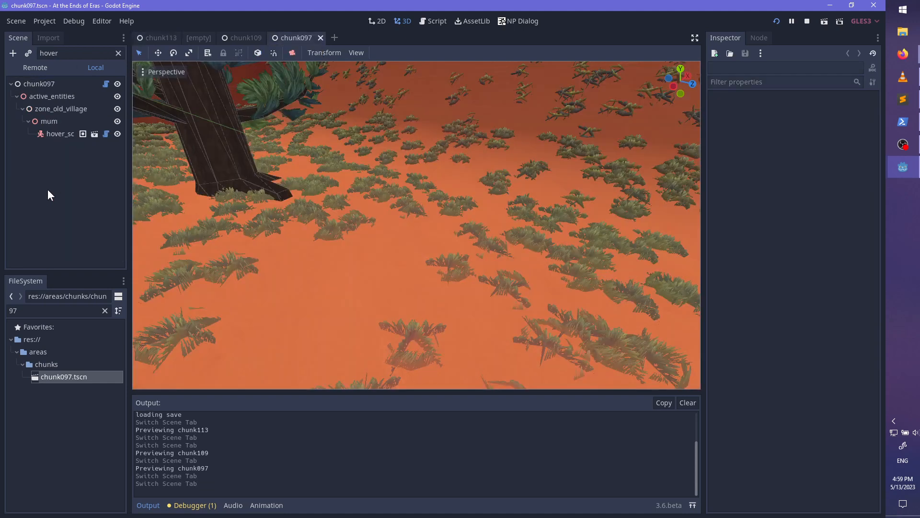
# - Copy the hover scooter pickup from chunk097 and paste it under the root node of chunk113
pyautogui.click(59, 135)
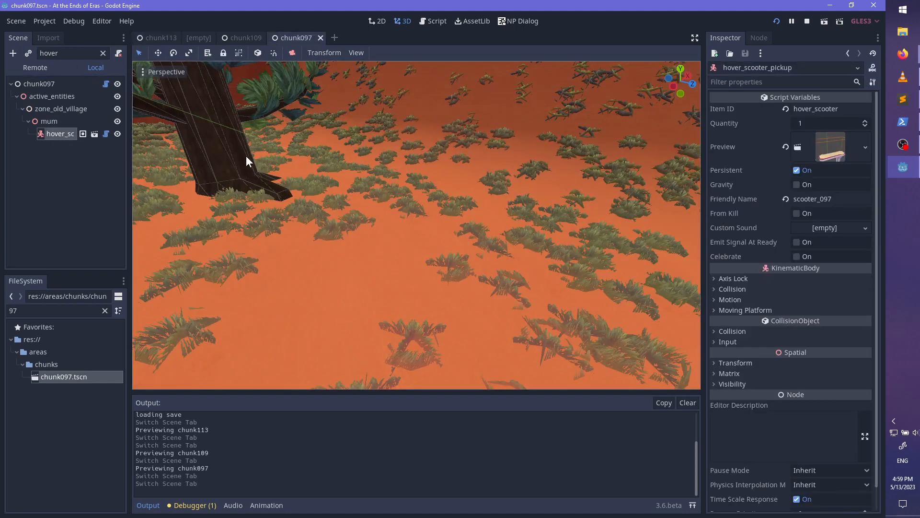
pyautogui.click(171, 35)
pyautogui.click(42, 84)
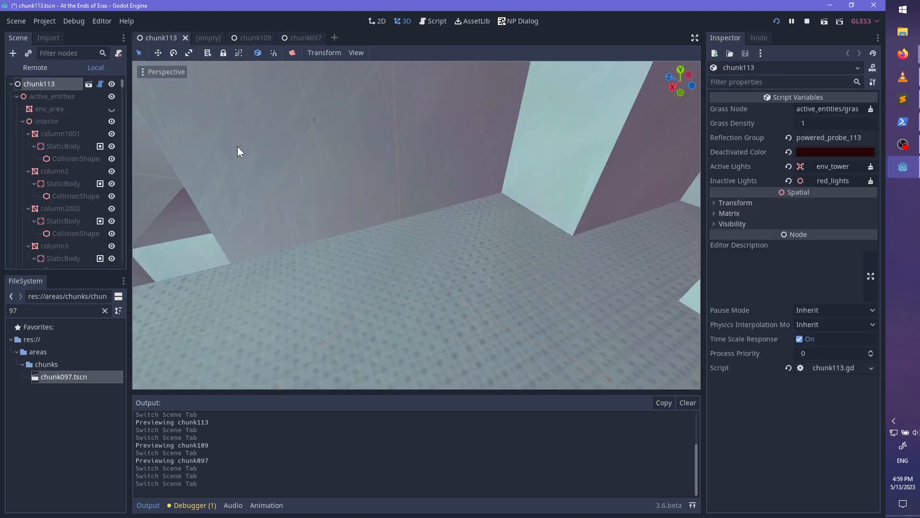
pyautogui.hotkey('ctrl', 'v')
# - Reset the pasted scooter's translation, rotation and scale to their defaults
pyautogui.press('f')
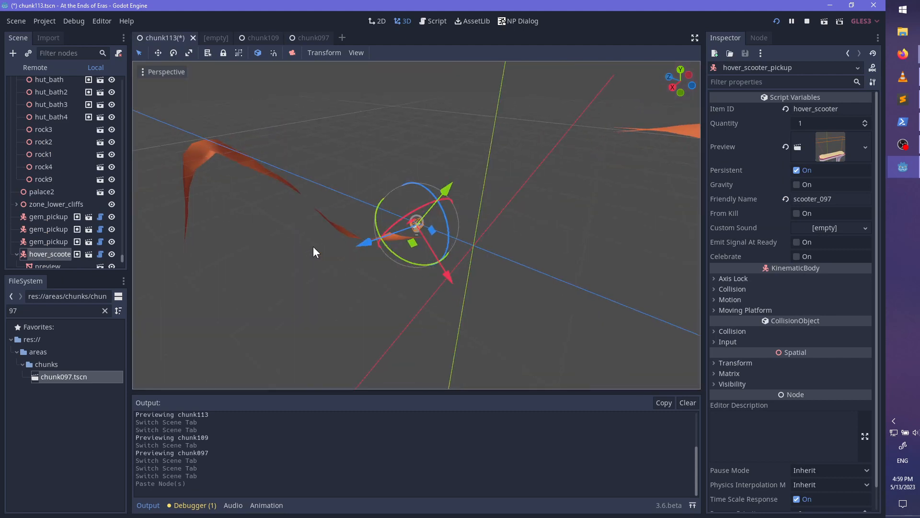
pyautogui.scroll(4, 313, 246)
pyautogui.click(736, 363)
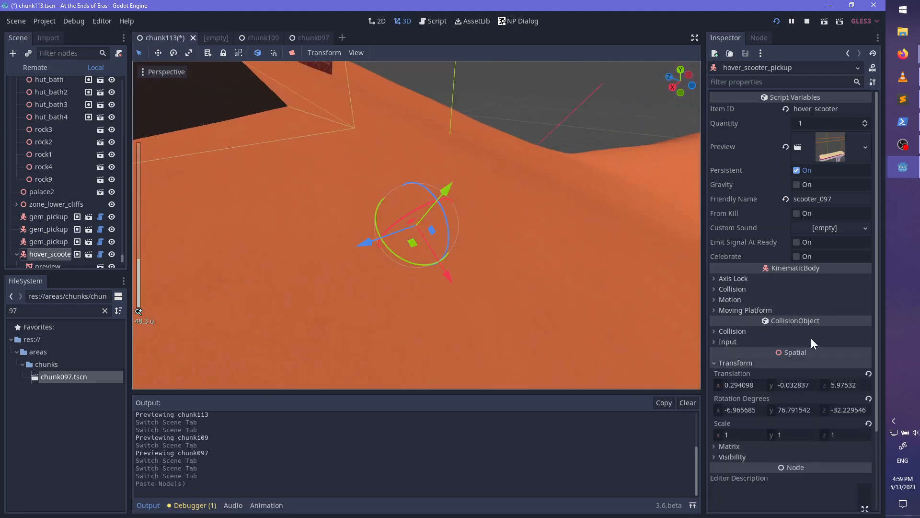
pyautogui.click(868, 373)
pyautogui.click(869, 399)
pyautogui.click(868, 423)
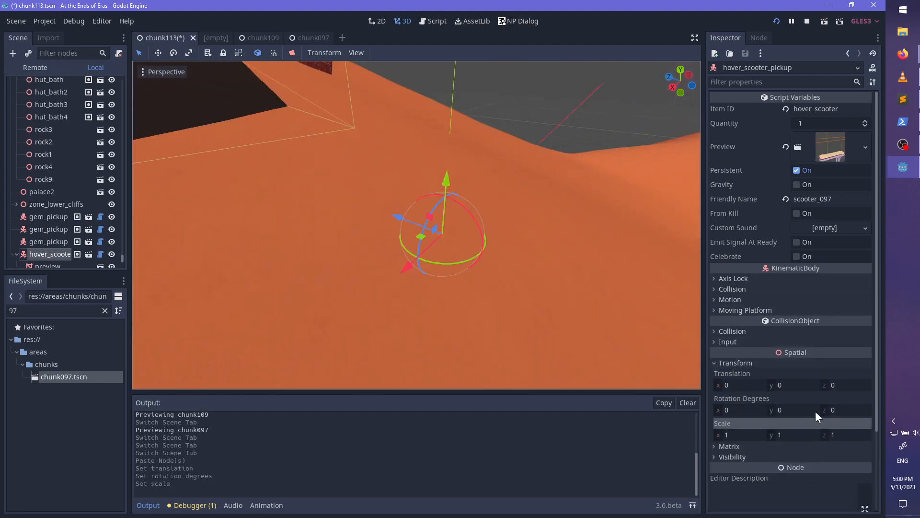
# - Move the scooter up into the tower's interior, to about x 75.0, y 154.0, z 23.6
pyautogui.scroll(-18, 324, 289)
pyautogui.moveTo(418, 249); pyautogui.dragTo(386, 214, button='middle')
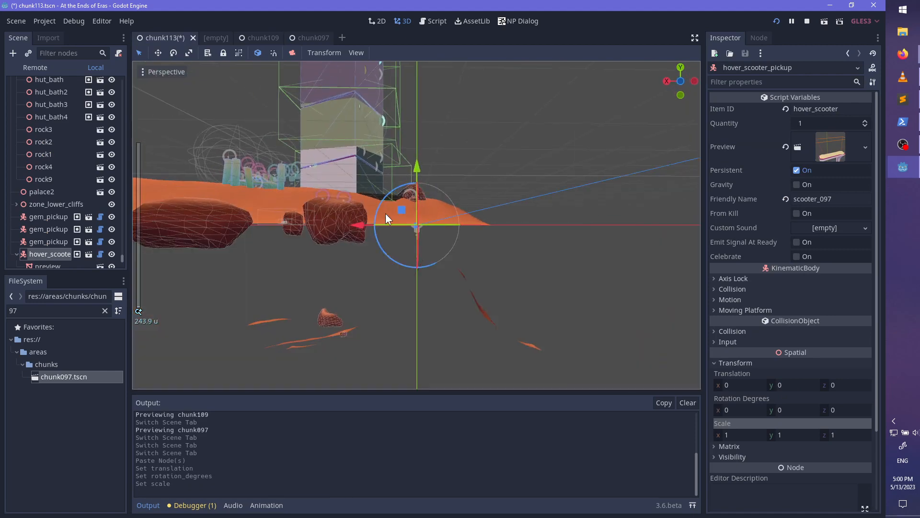
pyautogui.moveTo(401, 210); pyautogui.dragTo(333, 71)
pyautogui.press('f')
pyautogui.scroll(14, 408, 271)
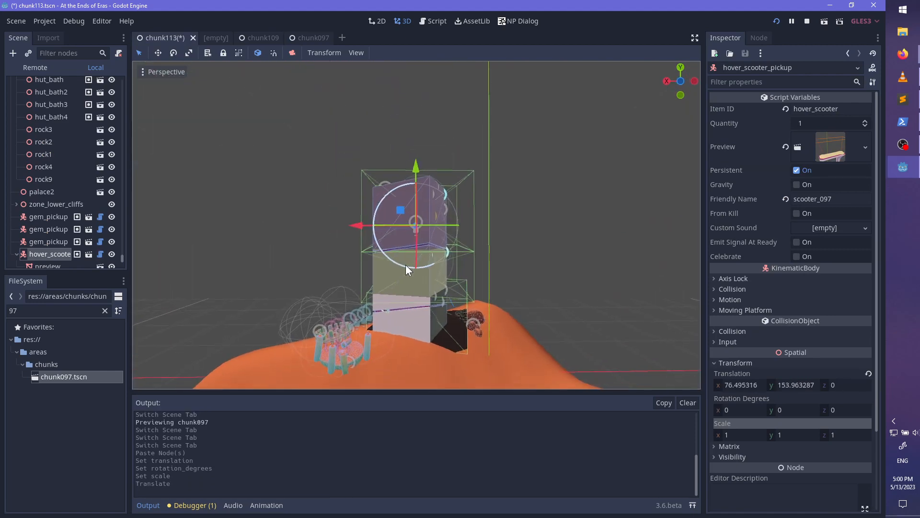
pyautogui.scroll(15, 406, 261)
pyautogui.moveTo(475, 278); pyautogui.dragTo(412, 248, button='middle')
pyautogui.moveTo(186, 163); pyautogui.dragTo(141, 144)
pyautogui.press('f')
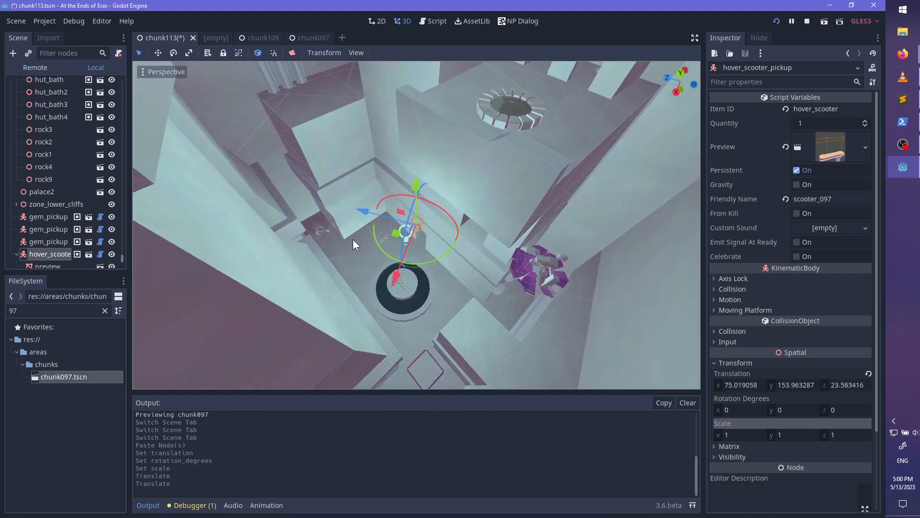
# - Raise the scooter to the room with the round pool and shift it to about x 68.0, y 164.2, z 22.3
pyautogui.scroll(5, 381, 235)
pyautogui.scroll(-5, 390, 236)
pyautogui.keyDown('shift'); pyautogui.moveTo(401, 232); pyautogui.dragTo(385, 307, button='middle'); pyautogui.keyUp('shift')
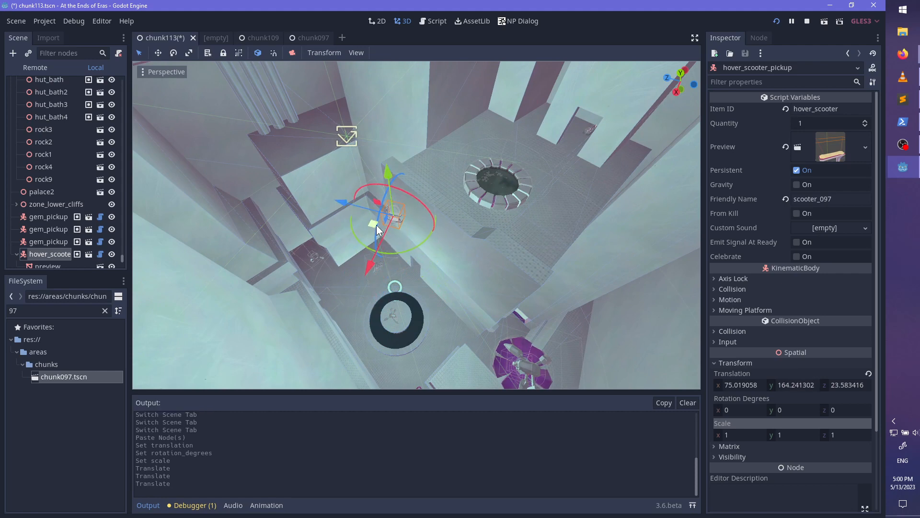
pyautogui.moveTo(442, 145); pyautogui.dragTo(449, 156)
pyautogui.press('f')
pyautogui.scroll(8, 467, 235)
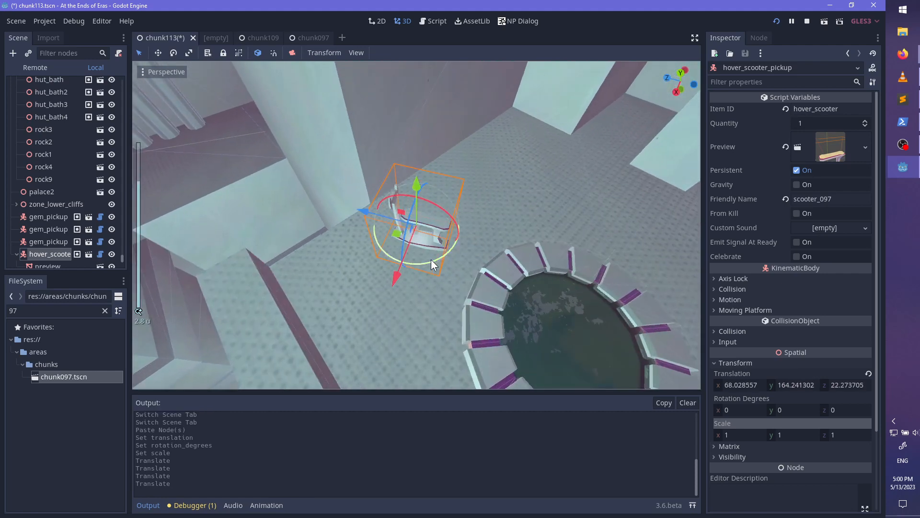
# - Turn the scooter about 70 degrees around its vertical axis and place it beside the wall at about x 64.5, y 161.0, z 23.1
pyautogui.moveTo(466, 229); pyautogui.dragTo(434, 94)
pyautogui.press('f')
pyautogui.scroll(2, 443, 222)
pyautogui.moveTo(445, 221); pyautogui.dragTo(476, 168, button='middle')
pyautogui.moveTo(418, 175); pyautogui.dragTo(419, 345)
pyautogui.press('f')
pyautogui.scroll(8, 427, 336)
pyautogui.moveTo(426, 337); pyautogui.dragTo(456, 298, button='middle')
pyautogui.scroll(-4, 459, 258)
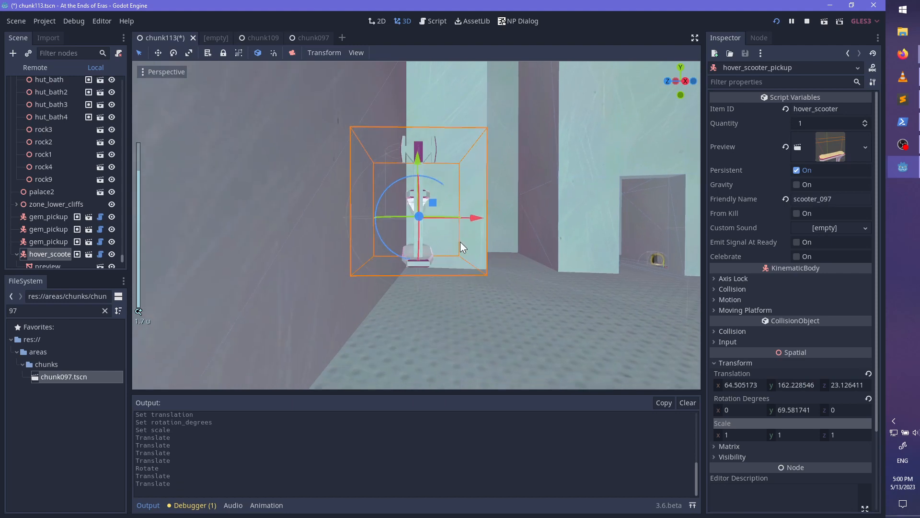
pyautogui.moveTo(417, 163); pyautogui.dragTo(423, 284)
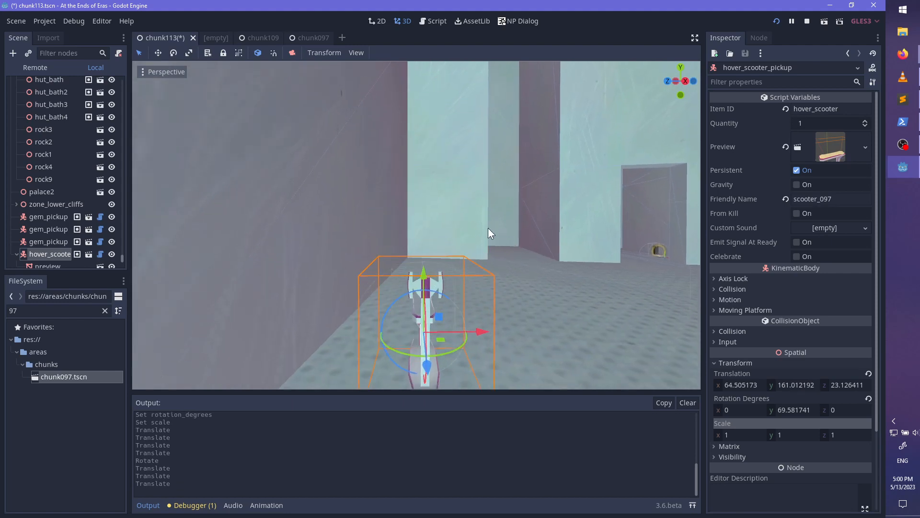
pyautogui.press('f')
# - Tilt the scooter towards the wall, to a rotation of about x 7.2, y 56.0, z 27.6 degrees
pyautogui.moveTo(462, 219); pyautogui.dragTo(443, 211)
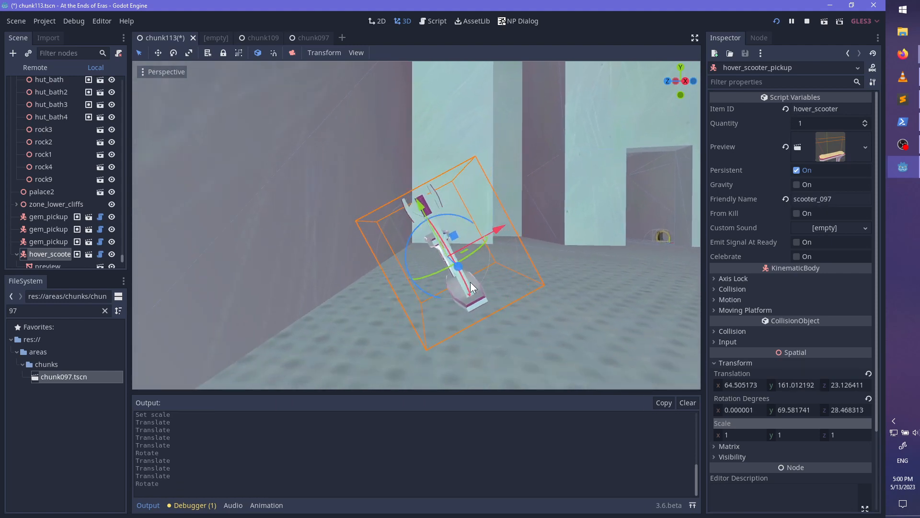
pyautogui.moveTo(443, 212); pyautogui.dragTo(458, 281, button='middle')
pyautogui.moveTo(454, 282); pyautogui.dragTo(450, 280)
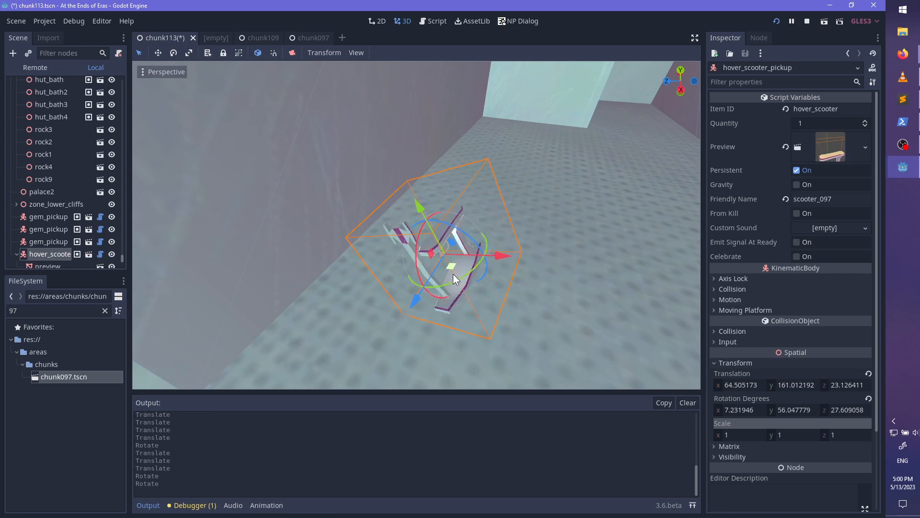
# - Turn the scooter to a y rotation of about 62.2 degrees and move it closer to the wall, at about x 64.1, y 160.8, z 23.9
pyautogui.press('t')
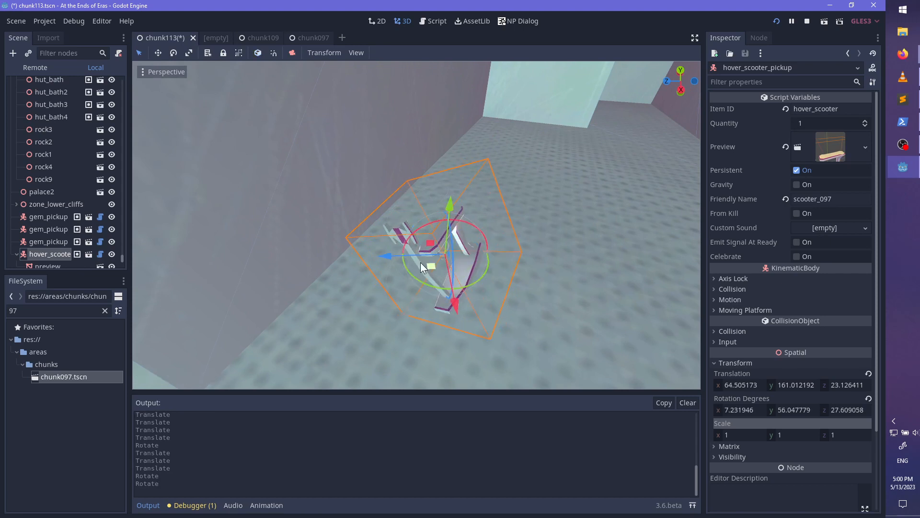
pyautogui.moveTo(358, 236); pyautogui.dragTo(380, 247)
pyautogui.moveTo(442, 205); pyautogui.dragTo(358, 188, button='middle')
pyautogui.moveTo(357, 188); pyautogui.dragTo(366, 211)
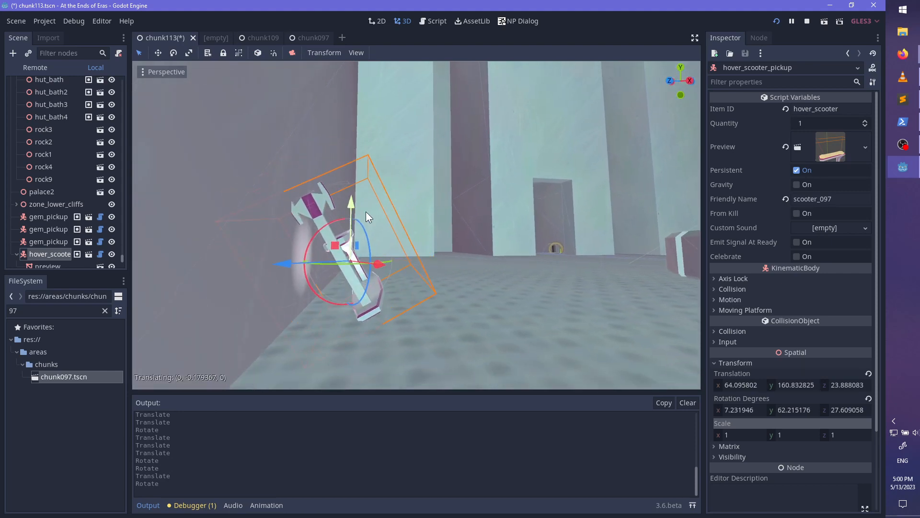
pyautogui.moveTo(366, 212); pyautogui.dragTo(253, 261, button='middle')
pyautogui.scroll(3, 444, 283)
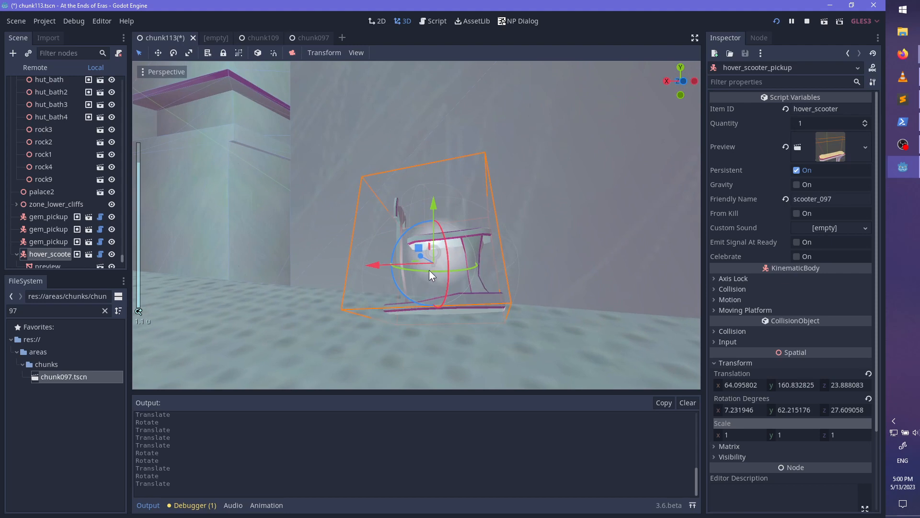
# - Refine the scooter's lean to a rotation of about x 1.4, y 77.1, z 27.4 degrees and nudge it to about x 64.04, z 23.90
pyautogui.moveTo(431, 268); pyautogui.dragTo(477, 285)
pyautogui.moveTo(477, 285); pyautogui.dragTo(424, 227, button='middle')
pyautogui.scroll(2, 424, 228)
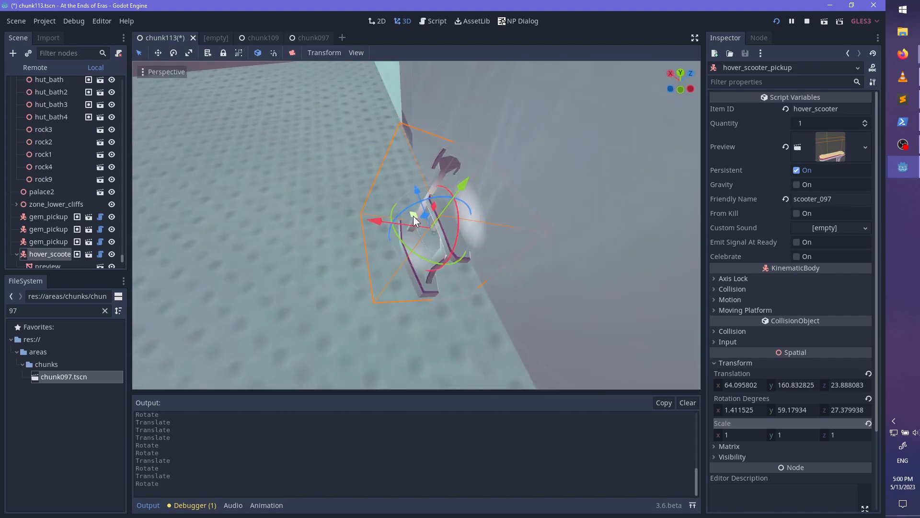
pyautogui.press('t')
pyautogui.moveTo(431, 212)
pyautogui.mouseDown()
pyautogui.moveTo(422, 267)
pyautogui.moveTo(438, 269)
pyautogui.moveTo(436, 218)
pyautogui.mouseUp()
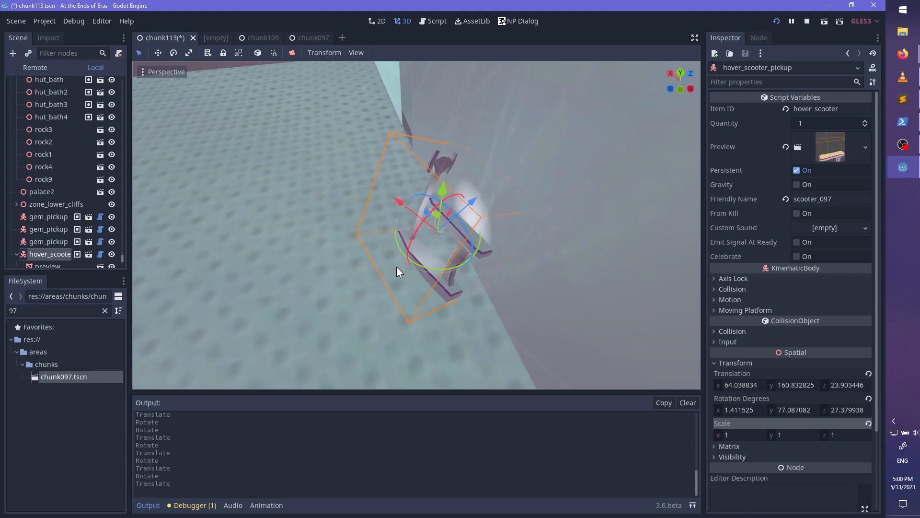
# - Lower the scooter slightly onto the floor, to about y 160.81, and save the scene
pyautogui.moveTo(396, 266); pyautogui.dragTo(447, 185, button='middle')
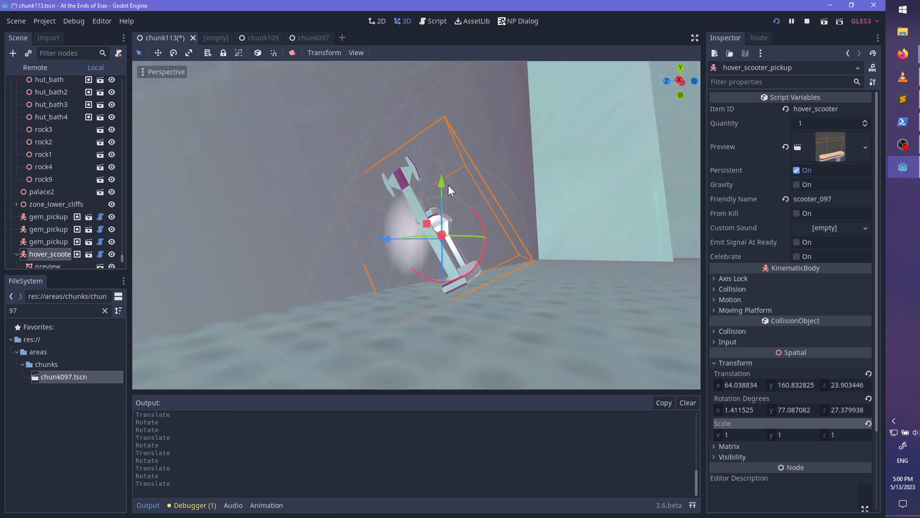
pyautogui.moveTo(448, 185); pyautogui.dragTo(444, 185)
pyautogui.scroll(-2, 520, 246)
pyautogui.hotkey('ctrl', 's')
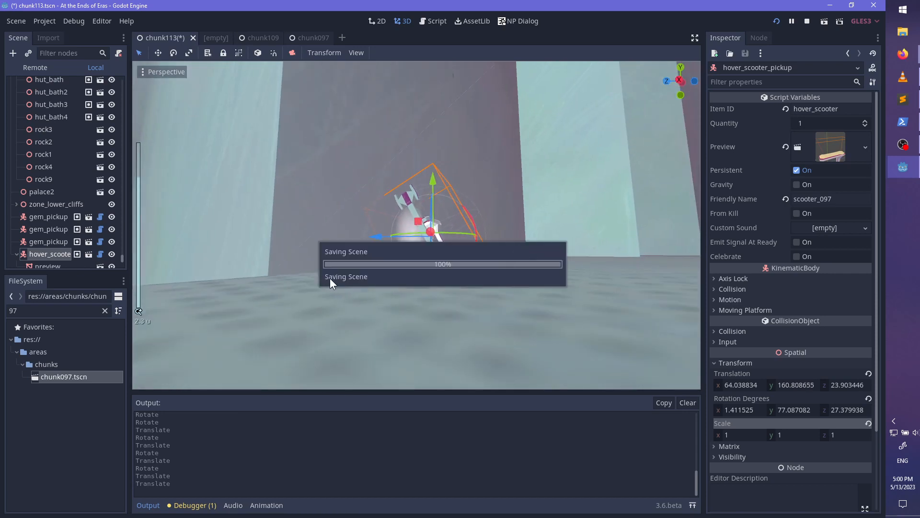
pyautogui.scroll(-3, 406, 263)
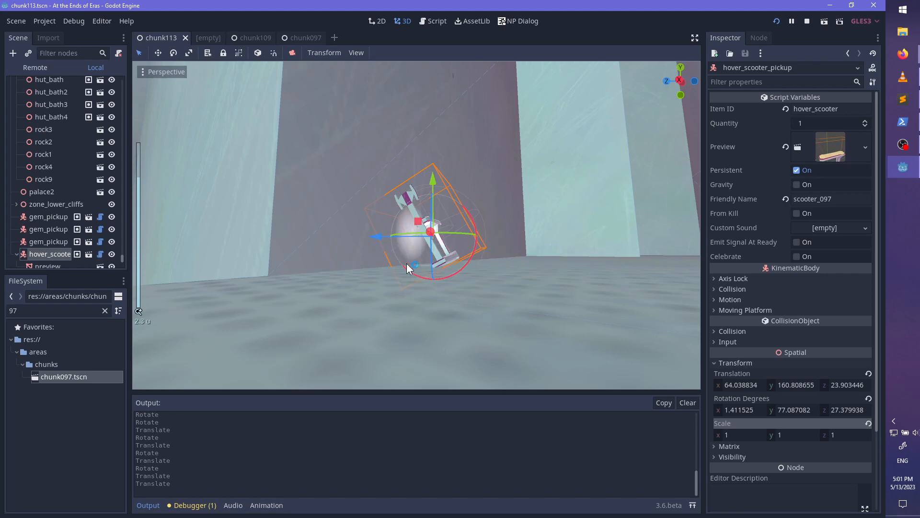
# - Move the scooter horizontally out of the pool room to the narrow tower recess, at about x 47.8, z 31.3
pyautogui.moveTo(407, 263); pyautogui.dragTo(472, 333, button='middle')
pyautogui.scroll(-6, 539, 289)
pyautogui.moveTo(538, 291); pyautogui.dragTo(505, 261, button='middle')
pyautogui.scroll(-4, 519, 223)
pyautogui.scroll(-7, 341, 272)
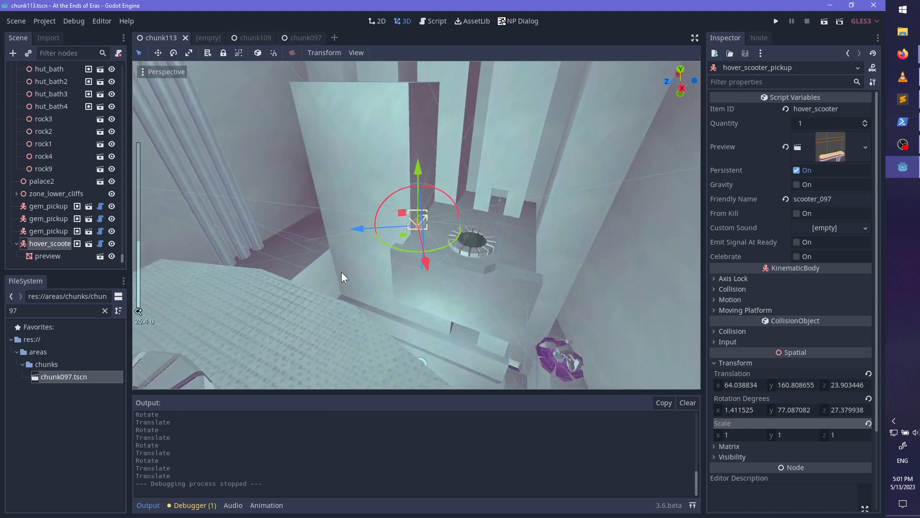
pyautogui.moveTo(341, 272); pyautogui.dragTo(426, 231, button='middle')
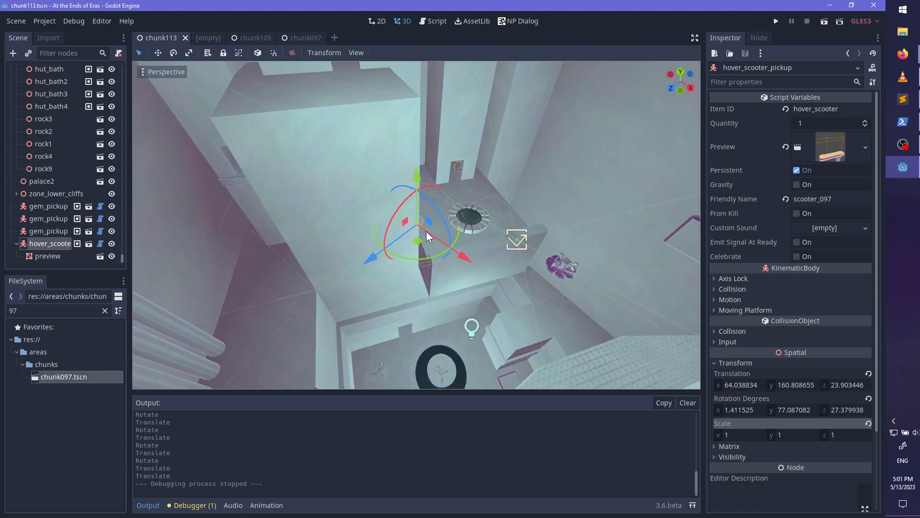
pyautogui.press('f')
pyautogui.scroll(2, 321, 238)
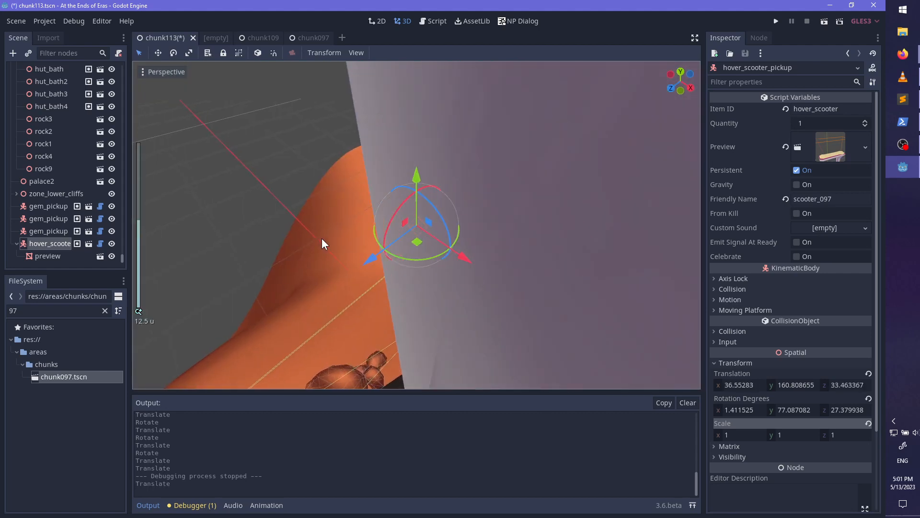
pyautogui.scroll(-2, 321, 238)
pyautogui.moveTo(412, 273); pyautogui.dragTo(402, 262, button='middle')
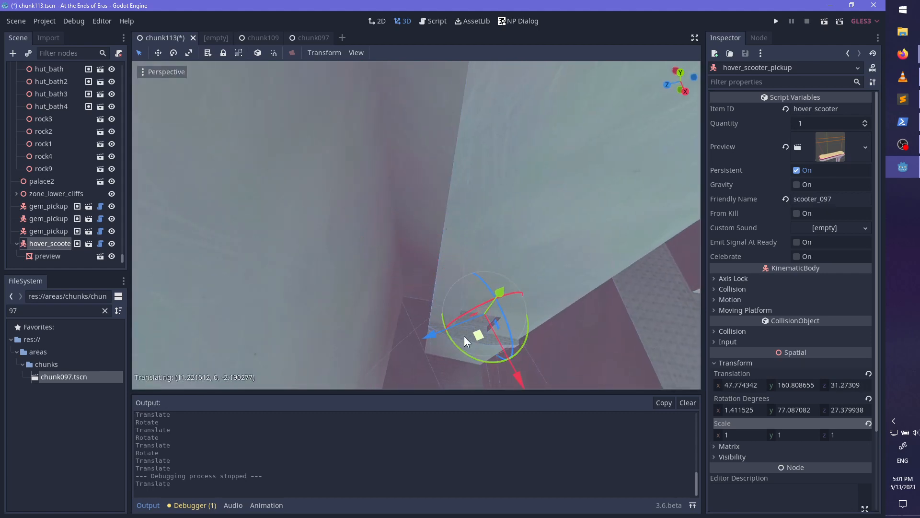
pyautogui.moveTo(464, 336); pyautogui.dragTo(451, 321)
# - Raise the scooter into the upper alcove of the recess, to about x 46.1, y 166.8, z 34.1
pyautogui.press('f')
pyautogui.moveTo(451, 321); pyautogui.dragTo(441, 289, button='middle')
pyautogui.scroll(6, 452, 264)
pyautogui.press('f')
pyautogui.moveTo(411, 122); pyautogui.dragTo(450, 321, button='middle')
pyautogui.scroll(10, 472, 251)
pyautogui.moveTo(409, 246); pyautogui.dragTo(208, 231)
pyautogui.press('f')
pyautogui.scroll(8, 395, 208)
pyautogui.moveTo(395, 208); pyautogui.dragTo(374, 122, button='middle')
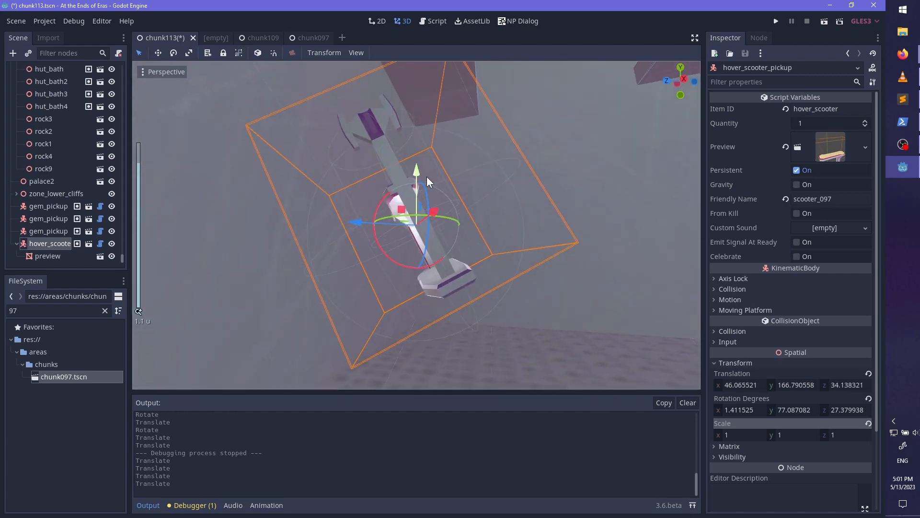
# - Lower the scooter onto the alcove floor and push it against the wall, to about x 46.0, y 166.2, z 34.7
pyautogui.moveTo(420, 180); pyautogui.dragTo(410, 308)
pyautogui.press('f')
pyautogui.moveTo(369, 223); pyautogui.dragTo(240, 217)
pyautogui.moveTo(310, 176); pyautogui.dragTo(314, 153)
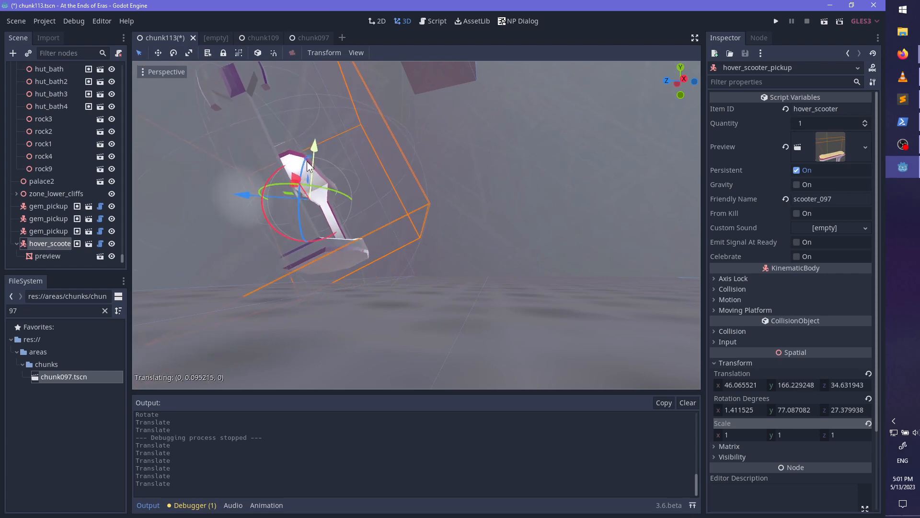
pyautogui.moveTo(350, 203); pyautogui.dragTo(352, 284, button='middle')
pyautogui.press('f')
pyautogui.scroll(-4, 430, 277)
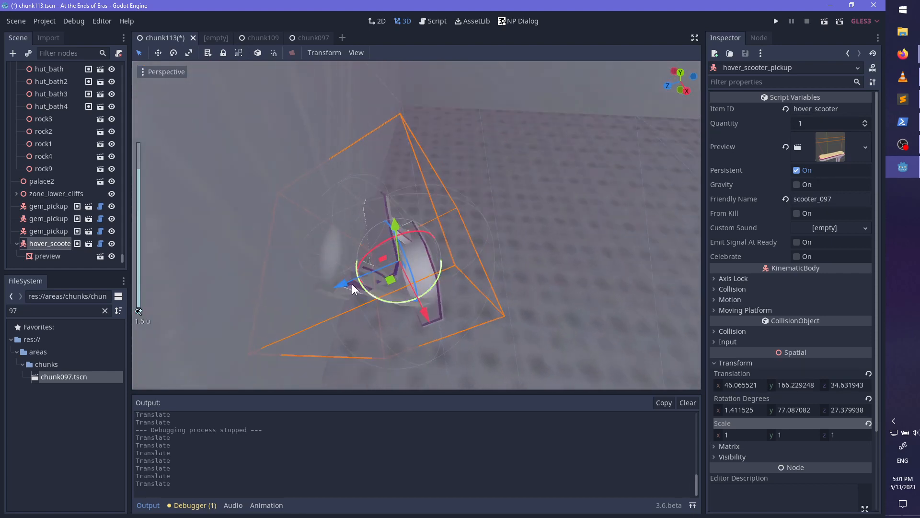
pyautogui.moveTo(389, 284)
pyautogui.mouseDown()
pyautogui.moveTo(368, 283)
pyautogui.moveTo(378, 288)
pyautogui.mouseUp()
pyautogui.scroll(-8, 493, 308)
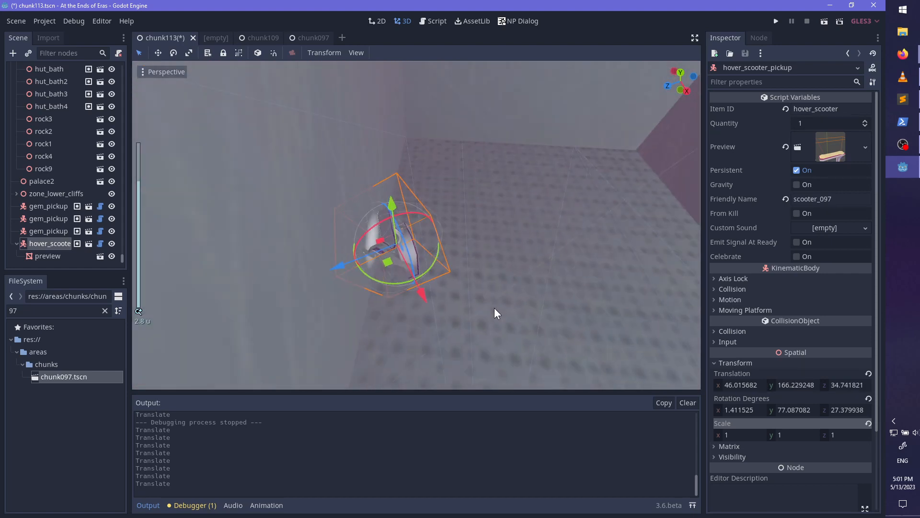
pyautogui.moveTo(493, 308); pyautogui.dragTo(521, 277, button='middle')
pyautogui.scroll(-3, 503, 269)
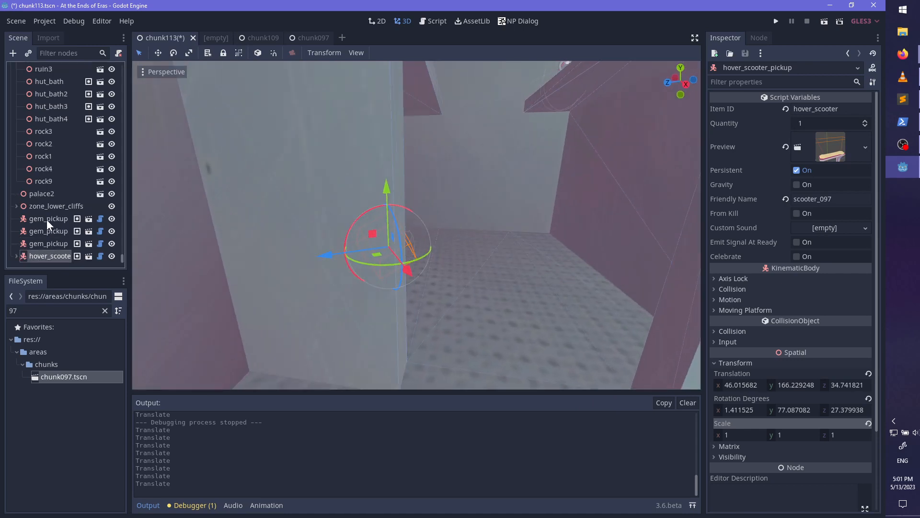
# - Reparent the three loose gem pickups and the hover scooter pickup to the tower_interior4 node
pyautogui.click(47, 219)
pyautogui.keyDown('shift'); pyautogui.click(48, 255); pyautogui.keyUp('shift')
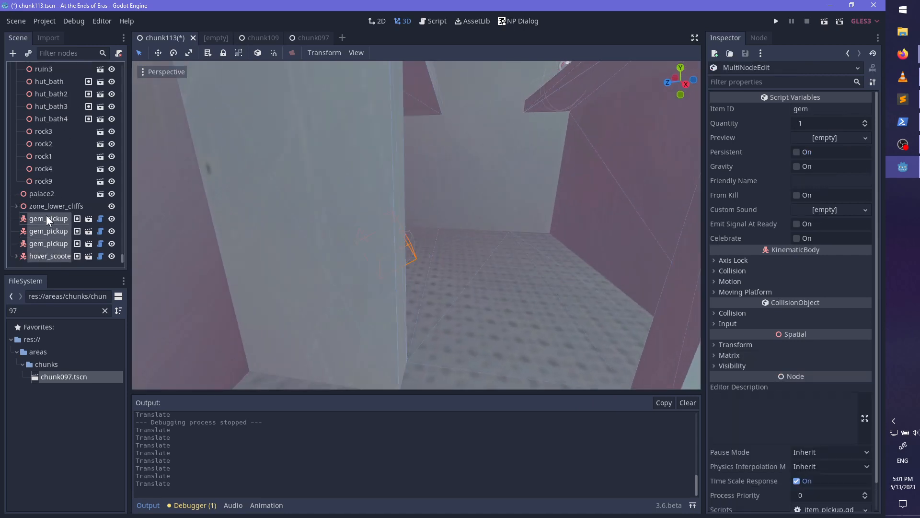
pyautogui.moveTo(46, 215); pyautogui.dragTo(50, 106)
pyautogui.scroll(-5, 63, 233)
pyautogui.scroll(6, 64, 220)
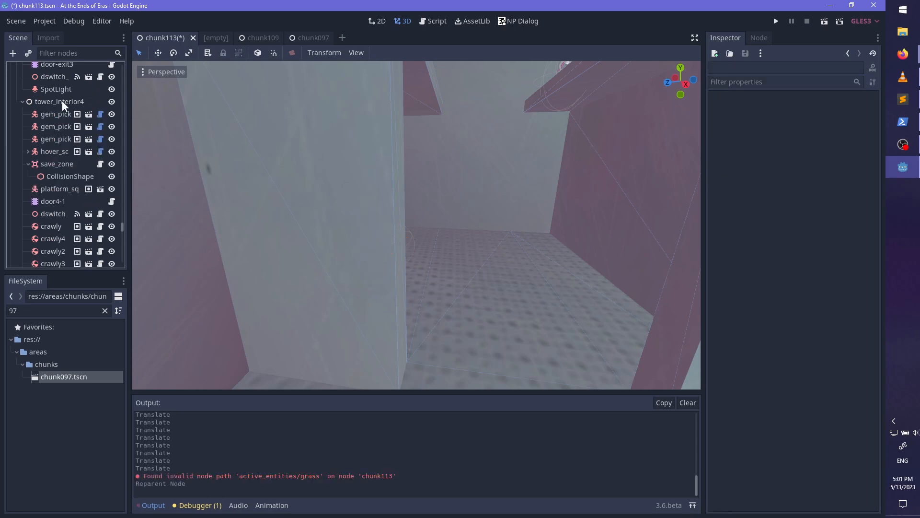
# - Add an OmniLight as a child of tower_interior4 and focus the view on it
pyautogui.click(62, 101)
pyautogui.hotkey('ctrl', 'a')
pyautogui.write('omni')
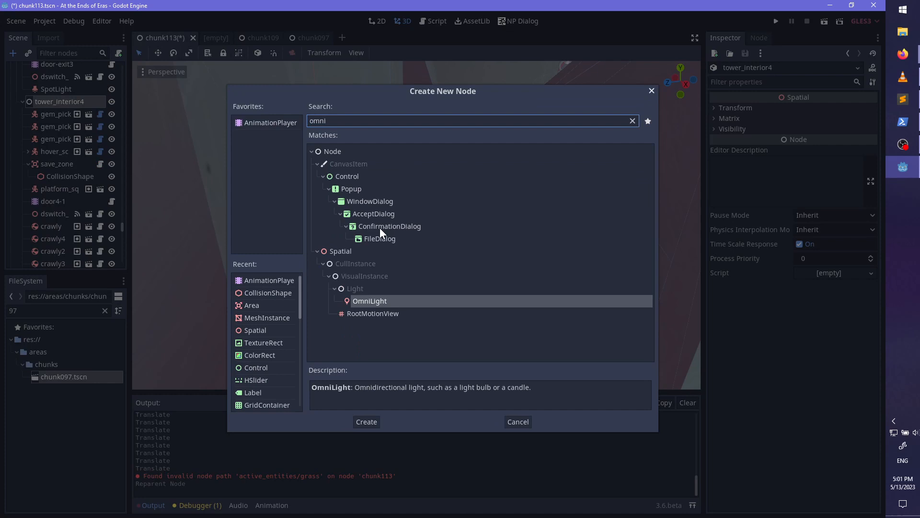
pyautogui.press('Return')
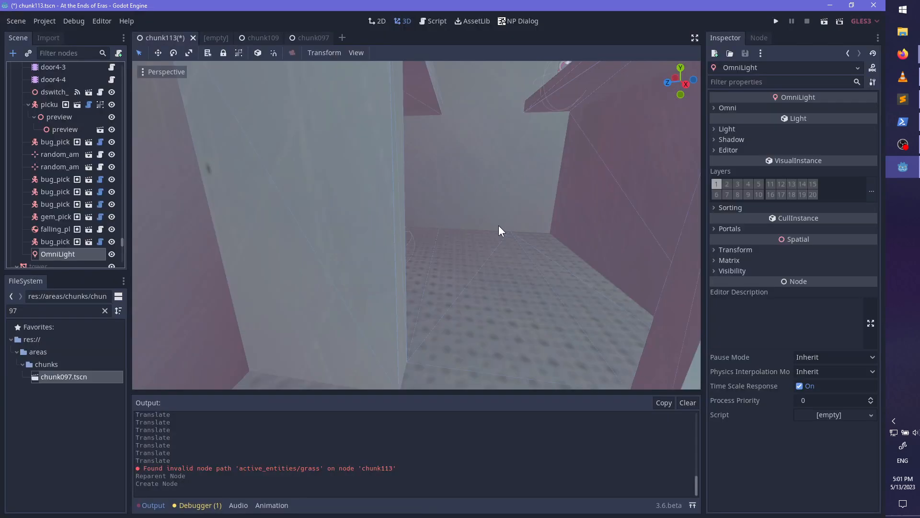
pyautogui.click(59, 250)
pyautogui.write('f')
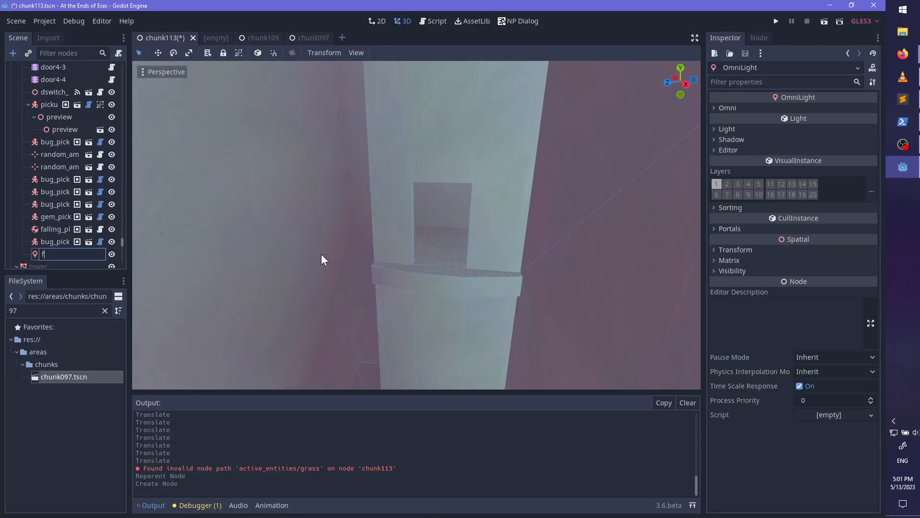
pyautogui.press('Escape')
pyautogui.click(321, 254)
pyautogui.press('f')
pyautogui.click(57, 254)
pyautogui.press('f')
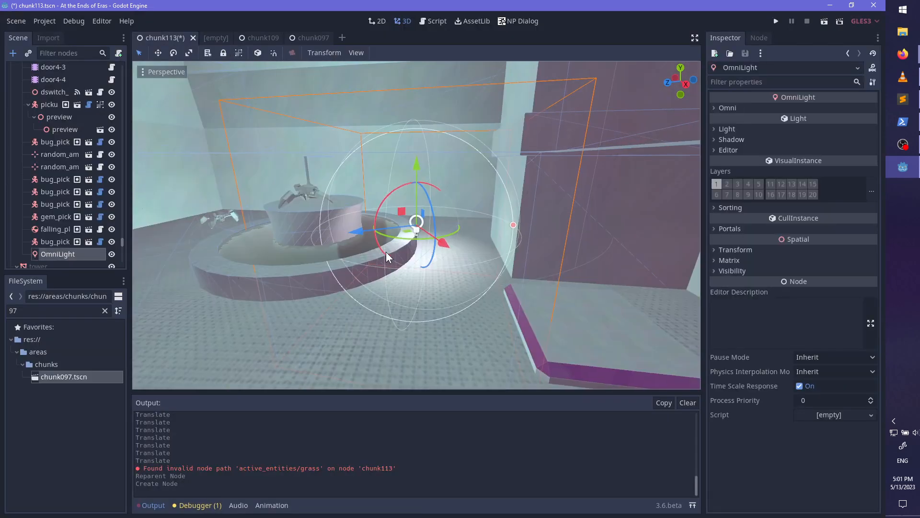
# - Raise the OmniLight high above the round fountain and move it across towards the recess with the scooter alcove
pyautogui.scroll(5, 435, 210)
pyautogui.scroll(4, 479, 215)
pyautogui.moveTo(484, 215); pyautogui.dragTo(474, 293, button='middle')
pyautogui.moveTo(452, 267); pyautogui.dragTo(499, 139)
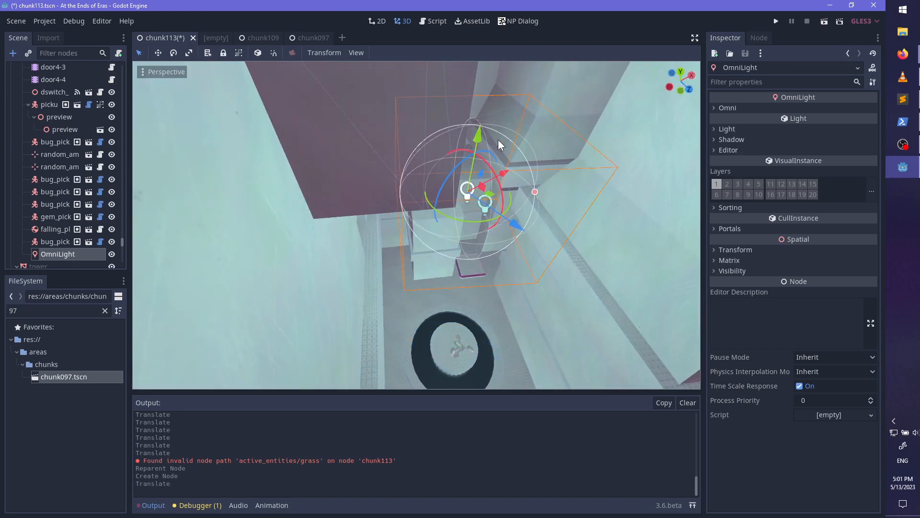
pyautogui.keyDown('shift'); pyautogui.moveTo(499, 140); pyautogui.dragTo(440, 284, button='middle'); pyautogui.keyUp('shift')
pyautogui.moveTo(441, 284); pyautogui.dragTo(306, 93)
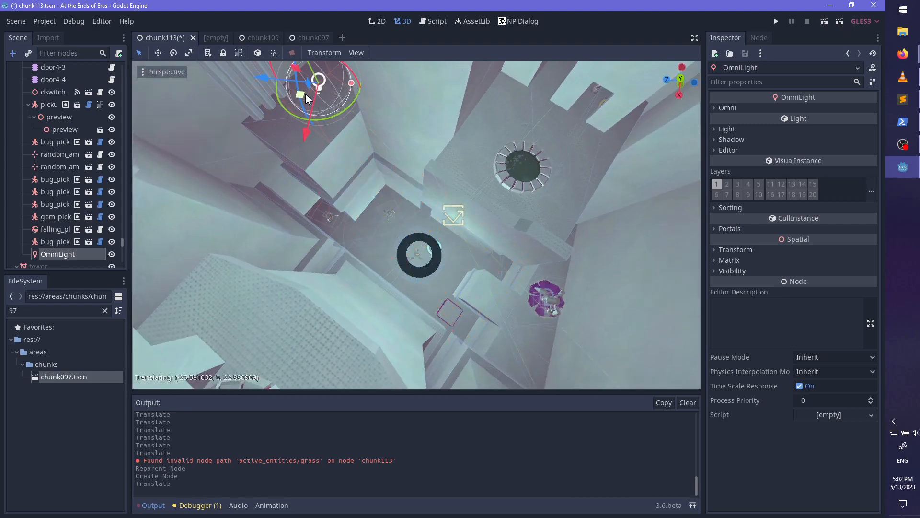
pyautogui.press('f')
# - Position the OmniLight at the scooter alcove's doorway, high enough to light the room inside
pyautogui.scroll(2, 417, 243)
pyautogui.moveTo(417, 244); pyautogui.dragTo(445, 158, button='middle')
pyautogui.moveTo(414, 152); pyautogui.dragTo(415, 24)
pyautogui.keyDown('shift'); pyautogui.moveTo(467, 127); pyautogui.dragTo(380, 287, button='middle'); pyautogui.keyUp('shift')
pyautogui.moveTo(363, 300); pyautogui.dragTo(468, 242)
pyautogui.moveTo(482, 200); pyautogui.dragTo(482, 136)
pyautogui.press('f')
pyautogui.scroll(18, 489, 229)
pyautogui.moveTo(481, 203); pyautogui.dragTo(469, 156, button='middle')
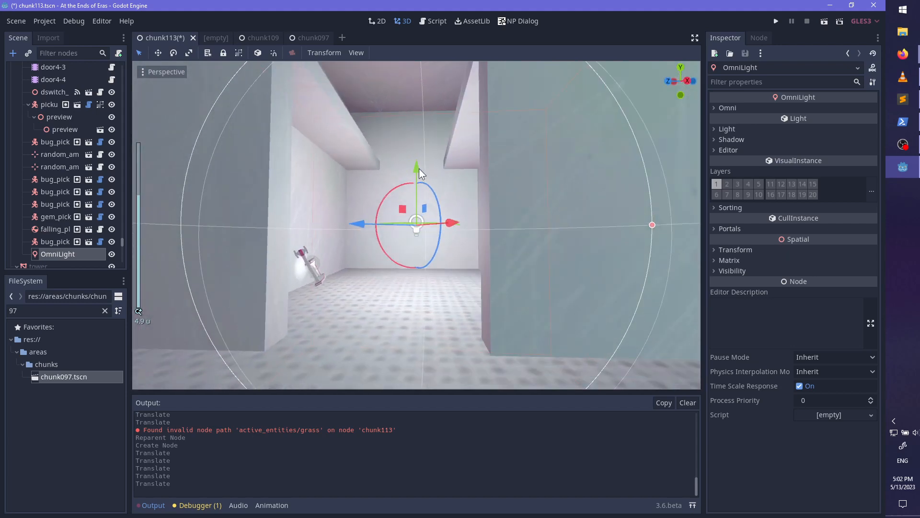
pyautogui.moveTo(419, 168); pyautogui.dragTo(410, 113)
pyautogui.scroll(-14, 493, 206)
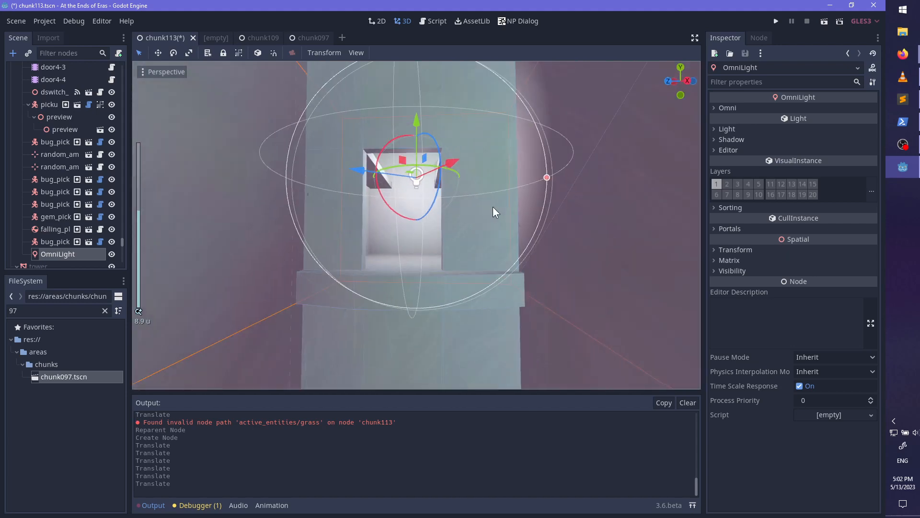
# - Reduce the alcove OmniLight's radius to about 3.68
pyautogui.moveTo(489, 197); pyautogui.dragTo(504, 214, button='middle')
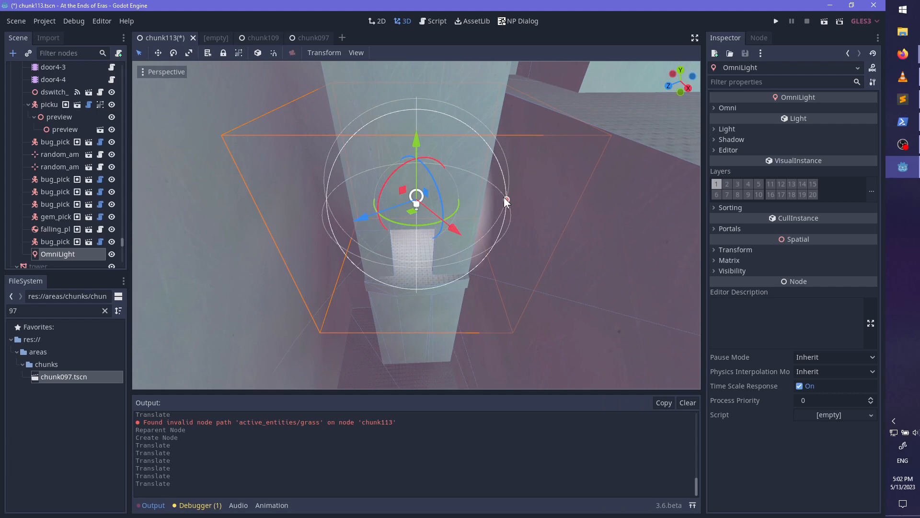
pyautogui.moveTo(506, 201); pyautogui.dragTo(480, 206)
pyautogui.scroll(7, 483, 168)
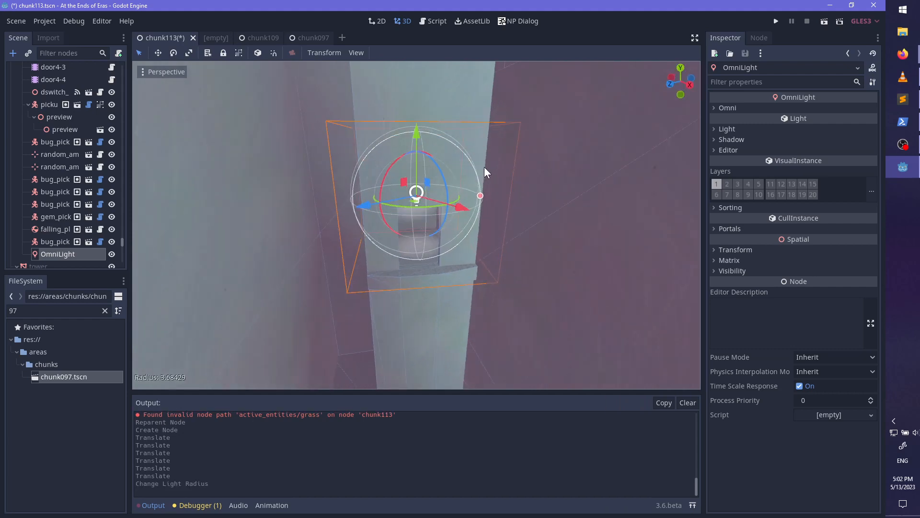
# - Lower the alcove OmniLight by about 0.5, shift it slightly sideways in the doorway and save the scene
pyautogui.moveTo(419, 87); pyautogui.dragTo(418, 106)
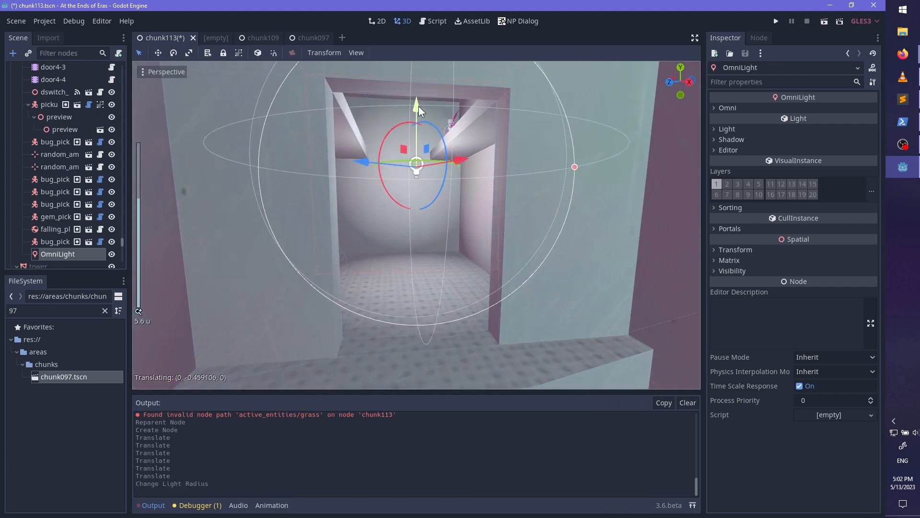
pyautogui.moveTo(418, 106); pyautogui.dragTo(483, 184, button='middle')
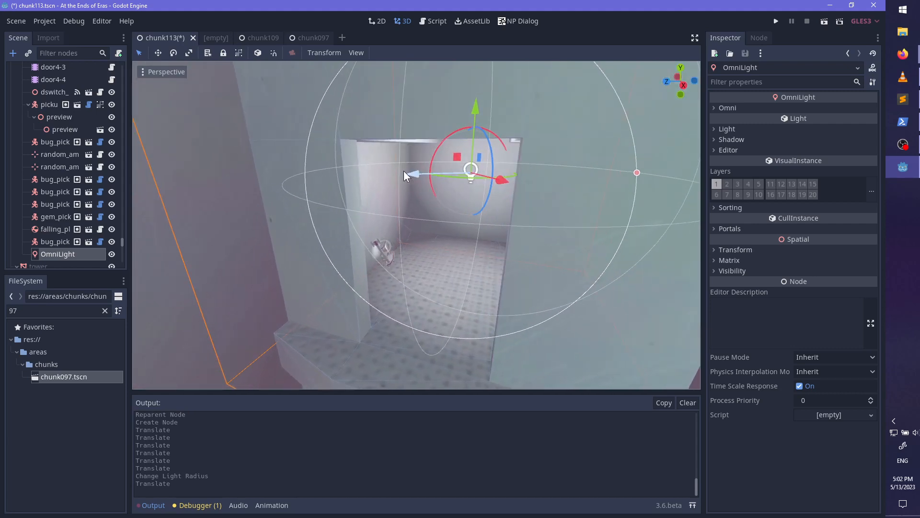
pyautogui.moveTo(404, 170); pyautogui.dragTo(403, 176)
pyautogui.scroll(4, 487, 238)
pyautogui.moveTo(487, 238); pyautogui.dragTo(505, 265, button='middle')
pyautogui.hotkey('ctrl', 's')
# - Select the existing cyan OmniLight near the purple eye symbol and reduce its range to about 3.19
pyautogui.scroll(-14, 533, 234)
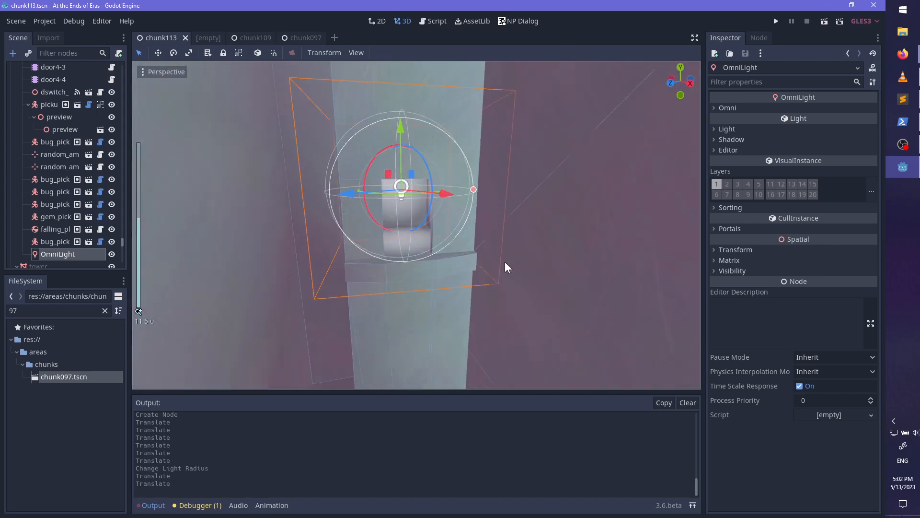
pyautogui.scroll(-5, 494, 265)
pyautogui.click(37, 228)
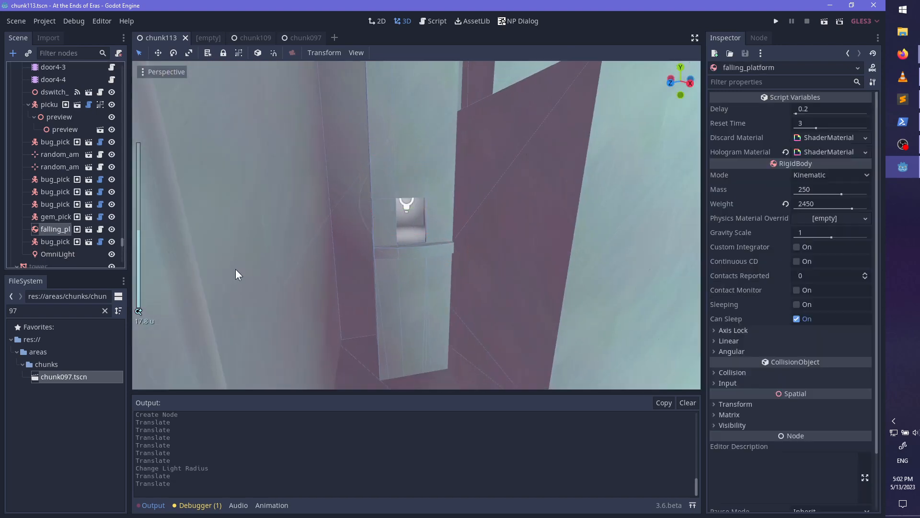
pyautogui.moveTo(361, 263); pyautogui.dragTo(508, 203, button='middle')
pyautogui.scroll(-6, 355, 305)
pyautogui.scroll(6, 489, 227)
pyautogui.scroll(10, 491, 266)
pyautogui.click(511, 199)
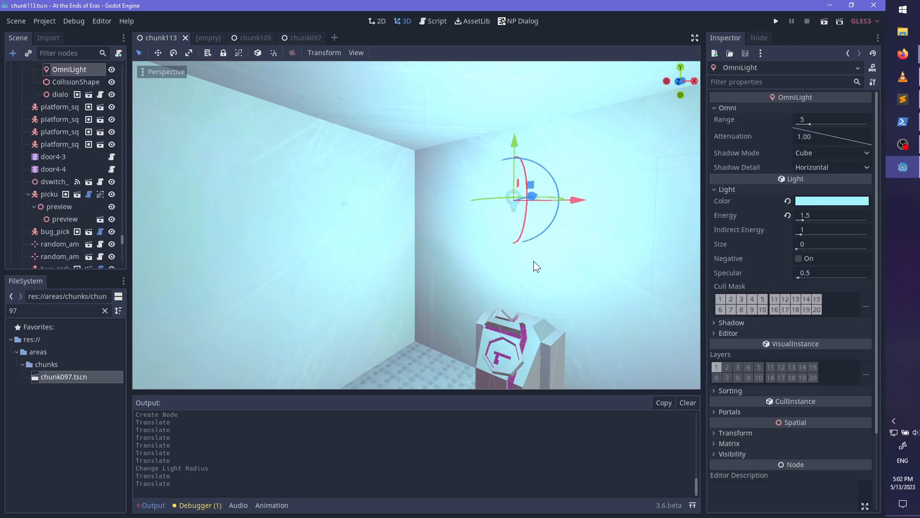
pyautogui.moveTo(534, 261); pyautogui.dragTo(553, 246, button='middle')
pyautogui.scroll(-5, 553, 246)
pyautogui.moveTo(536, 243); pyautogui.dragTo(479, 252)
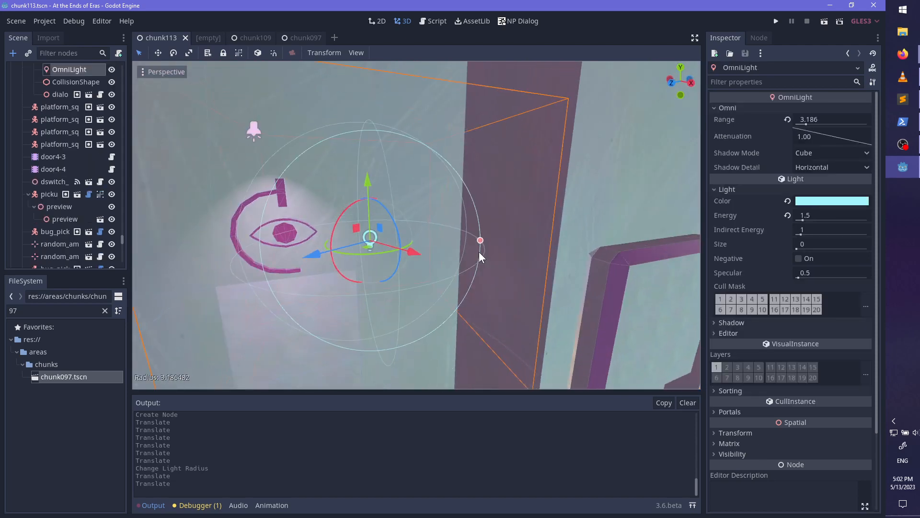
# - Reposition the cyan OmniLight near the console and eye symbol and reduce its range to about 2.69
pyautogui.moveTo(570, 241); pyautogui.dragTo(401, 226, button='middle')
pyautogui.scroll(10, 481, 235)
pyautogui.scroll(4, 436, 237)
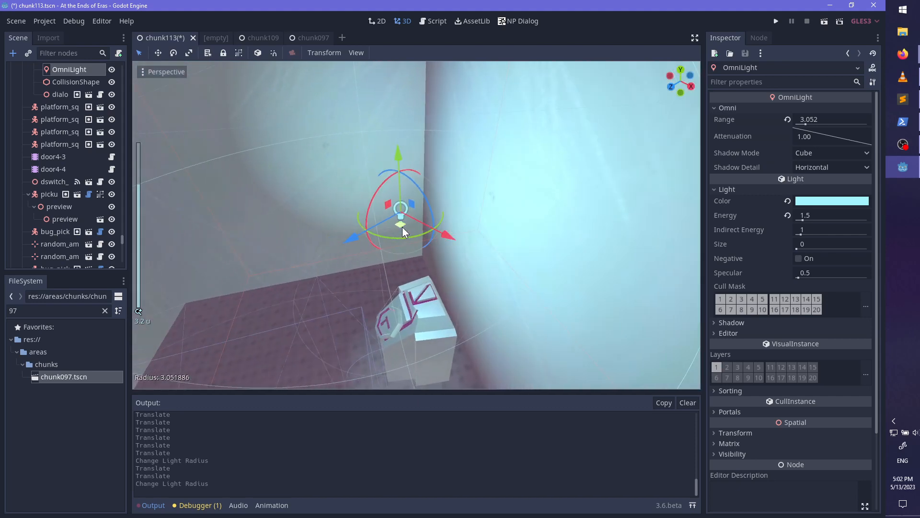
pyautogui.moveTo(383, 235)
pyautogui.mouseDown()
pyautogui.moveTo(308, 236)
pyautogui.moveTo(260, 251)
pyautogui.moveTo(246, 232)
pyautogui.moveTo(335, 215)
pyautogui.moveTo(384, 221)
pyautogui.mouseUp()
pyautogui.moveTo(385, 168); pyautogui.dragTo(427, 217)
pyautogui.moveTo(693, 225); pyautogui.dragTo(651, 227)
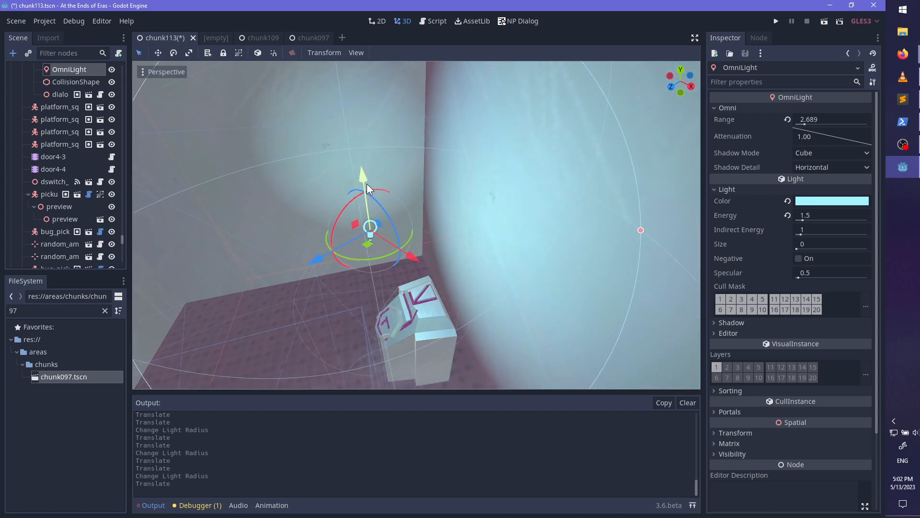
# - Lower the cyan OmniLight slightly so it sits just above the console, and save the scene
pyautogui.moveTo(383, 191); pyautogui.dragTo(378, 232)
pyautogui.moveTo(378, 232); pyautogui.dragTo(546, 206, button='middle')
pyautogui.scroll(-10, 401, 234)
pyautogui.scroll(8, 548, 251)
pyautogui.scroll(-2, 534, 200)
pyautogui.hotkey('ctrl', 's')
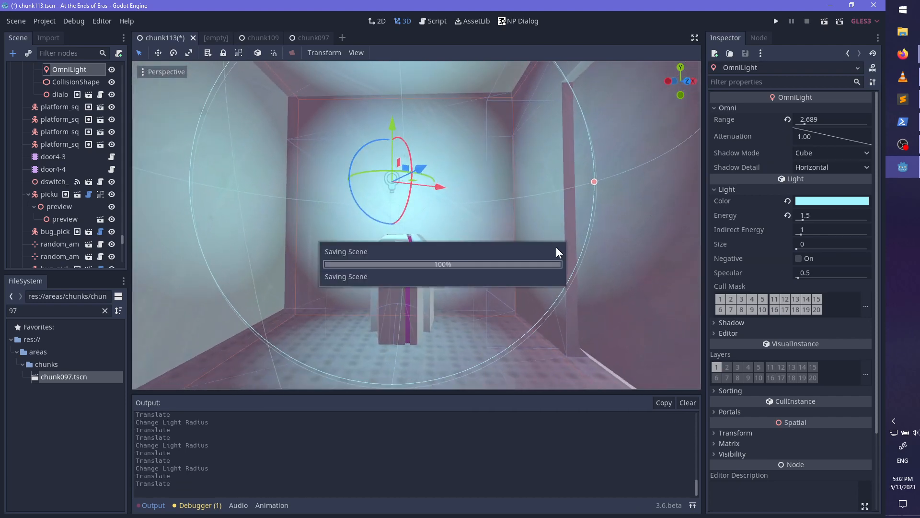
# - Clear the file search filter and check the lighting of the alcove room in the tower interior
pyautogui.scroll(-4, 556, 248)
pyautogui.moveTo(427, 264); pyautogui.dragTo(484, 271, button='middle')
pyautogui.scroll(-17, 423, 275)
pyautogui.keyDown('shift'); pyautogui.moveTo(484, 271); pyautogui.dragTo(398, 220, button='middle'); pyautogui.keyUp('shift')
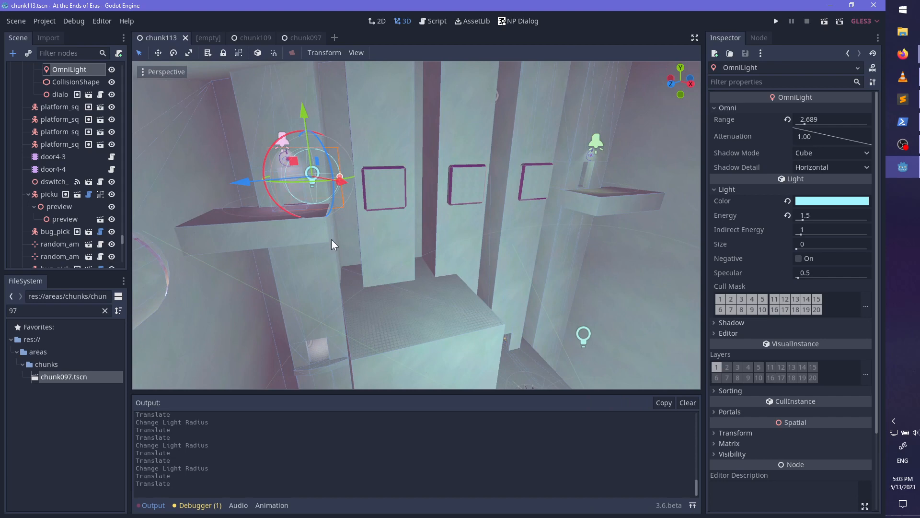
pyautogui.click(105, 311)
pyautogui.moveTo(409, 273); pyautogui.dragTo(458, 166, button='middle')
pyautogui.scroll(20, 419, 248)
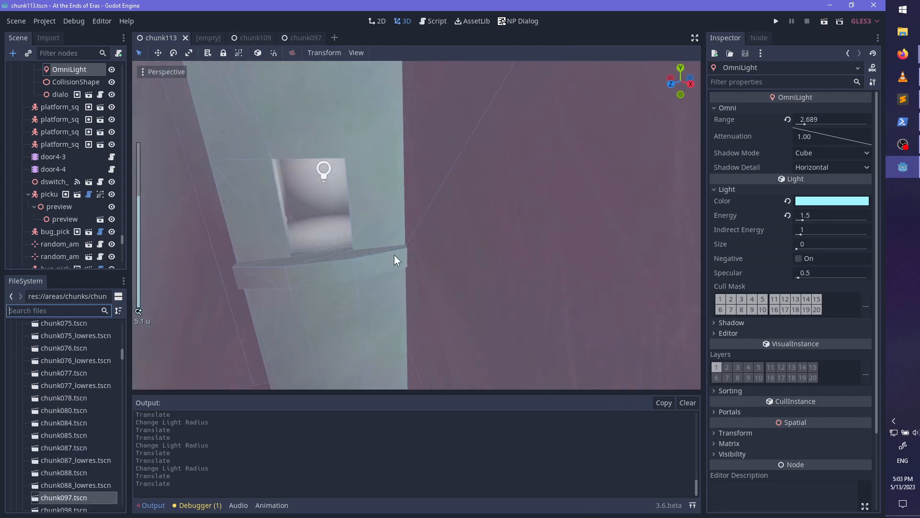
pyautogui.scroll(2, 518, 269)
pyautogui.keyDown('shift'); pyautogui.moveTo(394, 254); pyautogui.dragTo(365, 242, button='middle'); pyautogui.keyUp('shift')
pyautogui.keyDown('shift'); pyautogui.moveTo(441, 274); pyautogui.dragTo(307, 270, button='middle'); pyautogui.keyUp('shift')
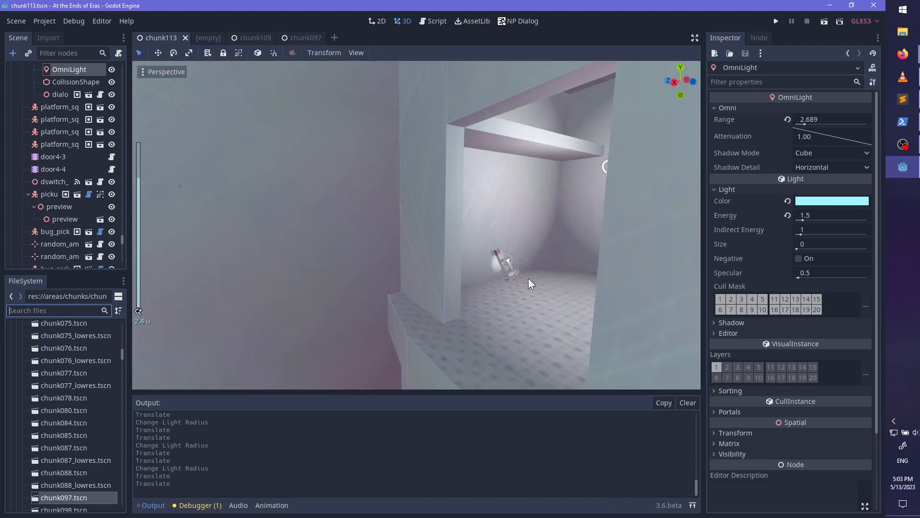
pyautogui.moveTo(528, 278); pyautogui.dragTo(667, 281, button='middle')
# - Switch to PowerShell, check the git status, commit all changes with the message "Get hover scooter in the tower" and return to Godot
pyautogui.click(903, 122)
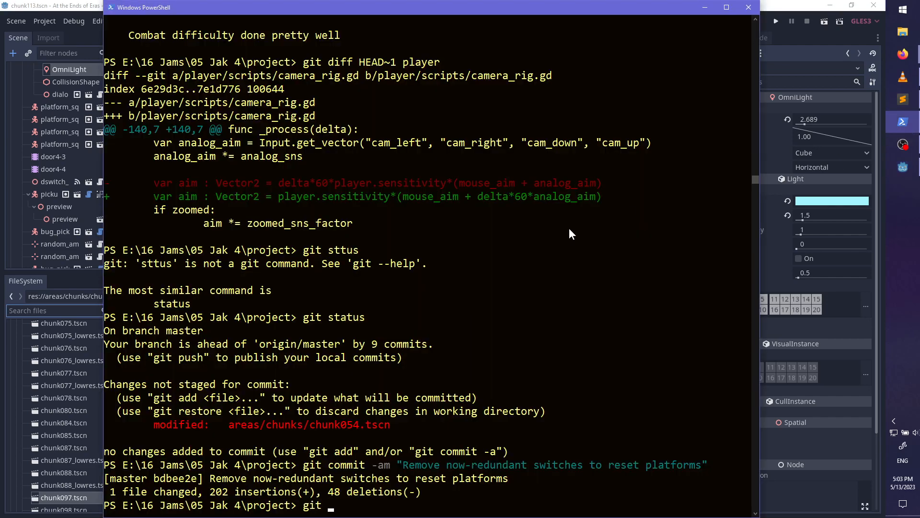
pyautogui.write('git status')
pyautogui.press('Return')
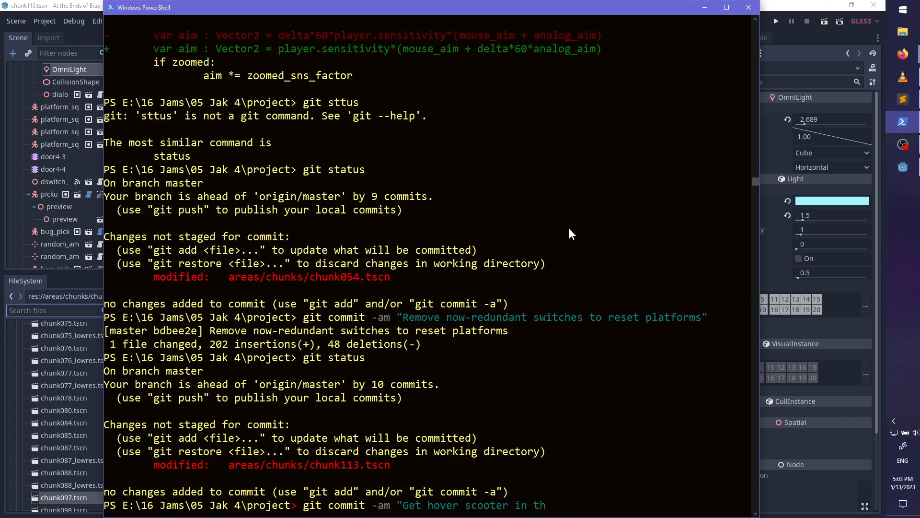
pyautogui.write('"')
pyautogui.press('Return')
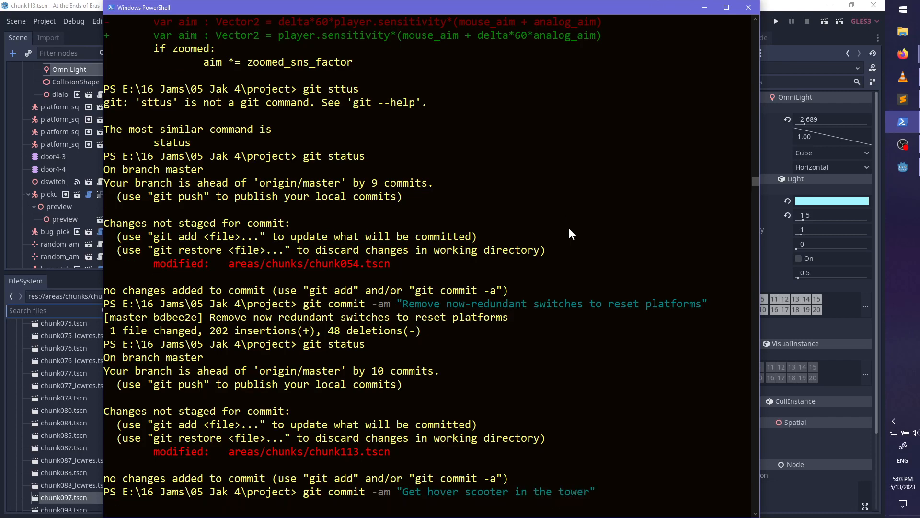
pyautogui.click(700, 7)
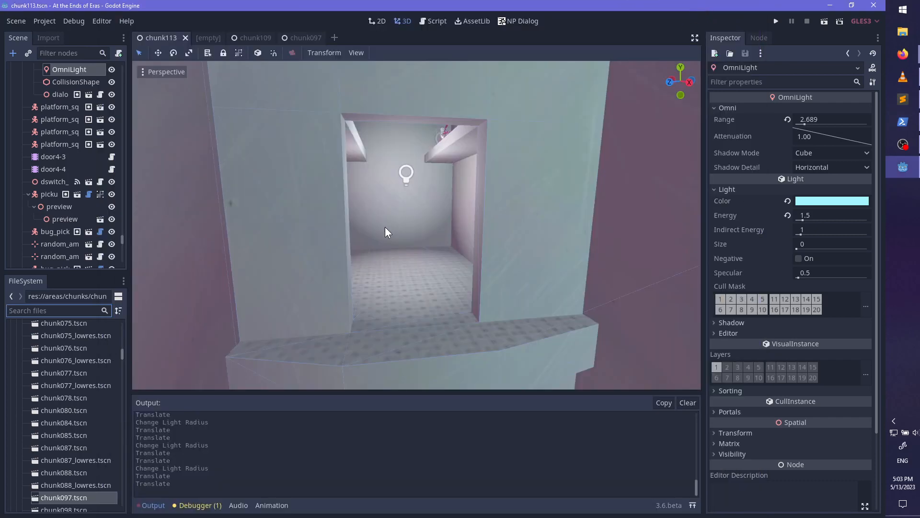
pyautogui.moveTo(384, 226); pyautogui.dragTo(262, 258, button='middle')
pyautogui.scroll(3, 409, 235)
pyautogui.moveTo(446, 247); pyautogui.dragTo(343, 265, button='middle')
pyautogui.scroll(-8, 343, 265)
pyautogui.moveTo(469, 234); pyautogui.dragTo(496, 168, button='middle')
pyautogui.scroll(-5, 472, 187)
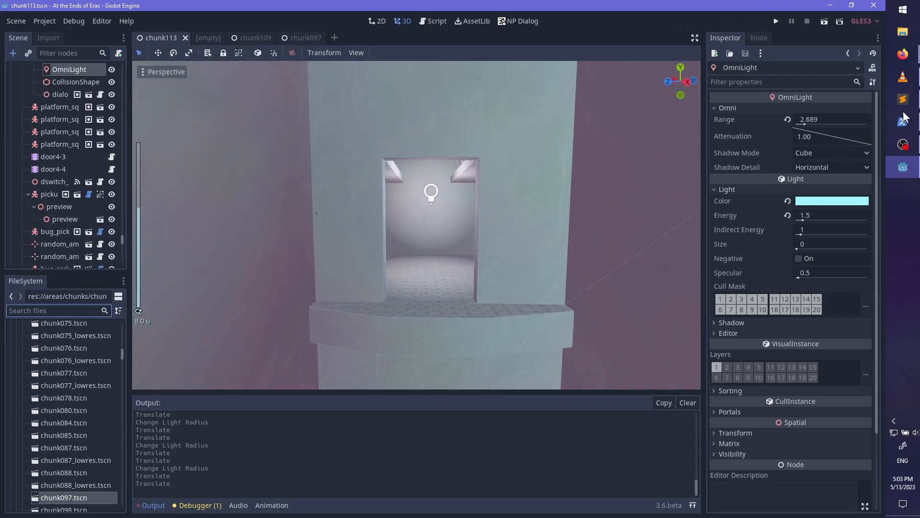
# - Switch to Sublime Text, append ", probably framerate-dependent" to the "Map crosshair overshoots" entry in bugs.md and save the file
pyautogui.hotkey('alt', 'Tab')
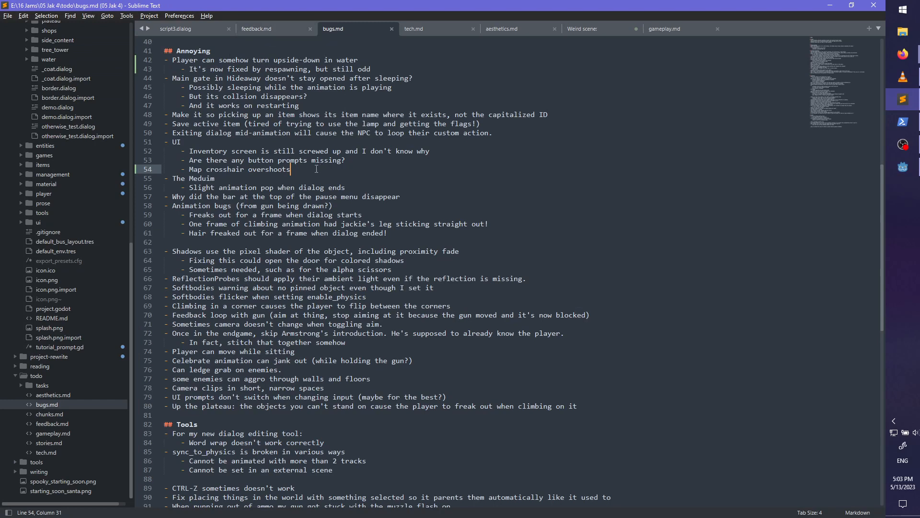
pyautogui.click(267, 30)
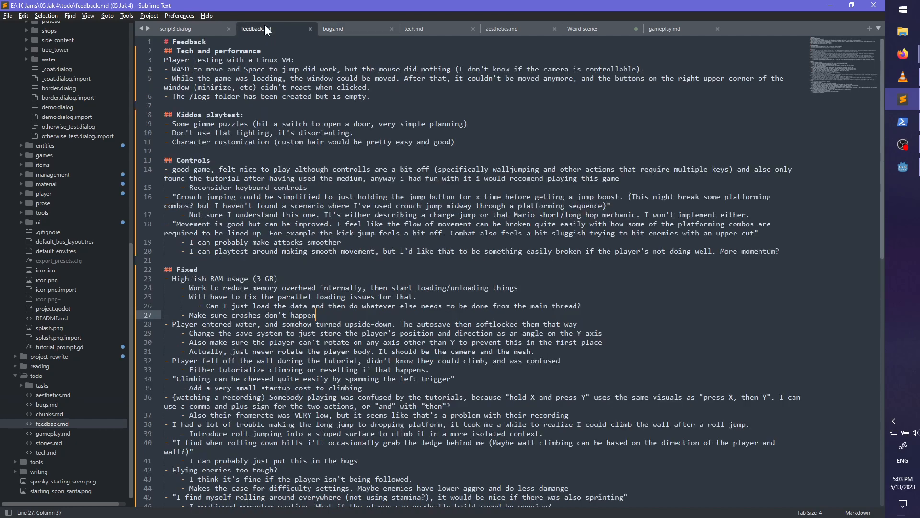
pyautogui.click(353, 30)
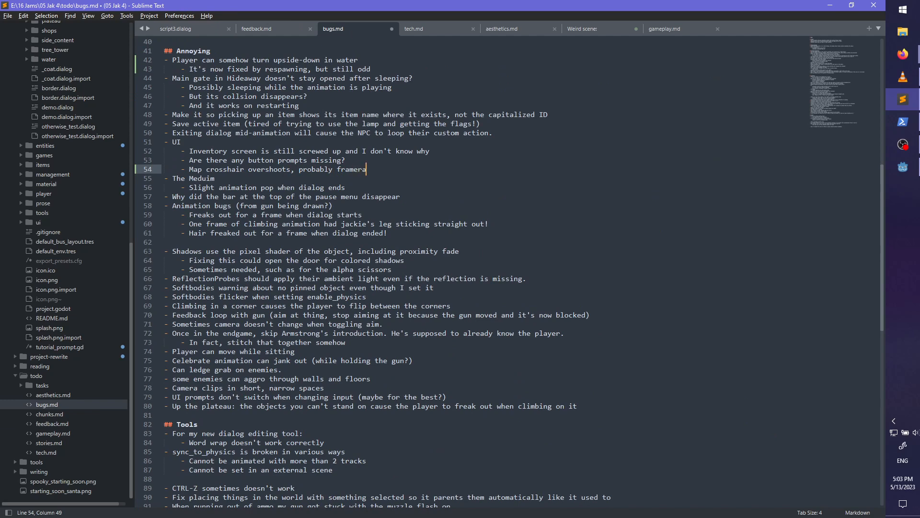
pyautogui.hotkey('ctrl', 's')
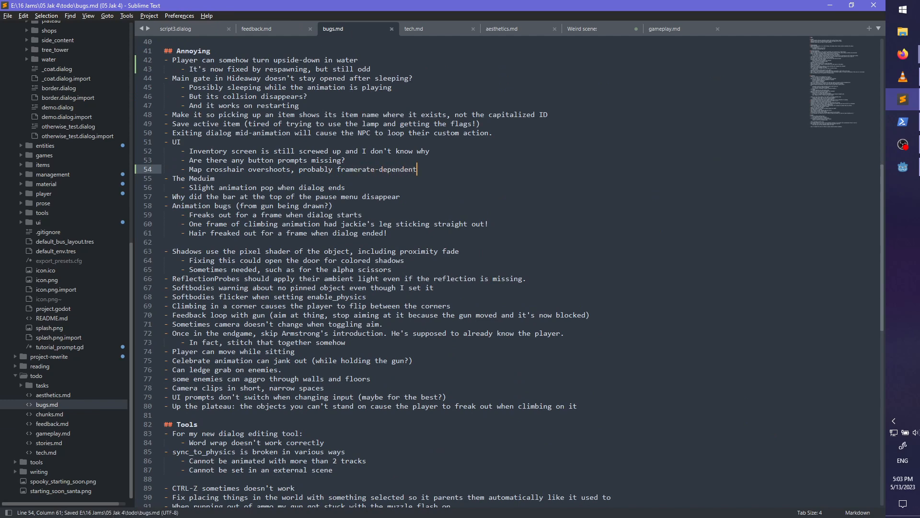
# - Read the Linux VM player-testing notes in feedback.md's Tech and performance section
pyautogui.click(269, 30)
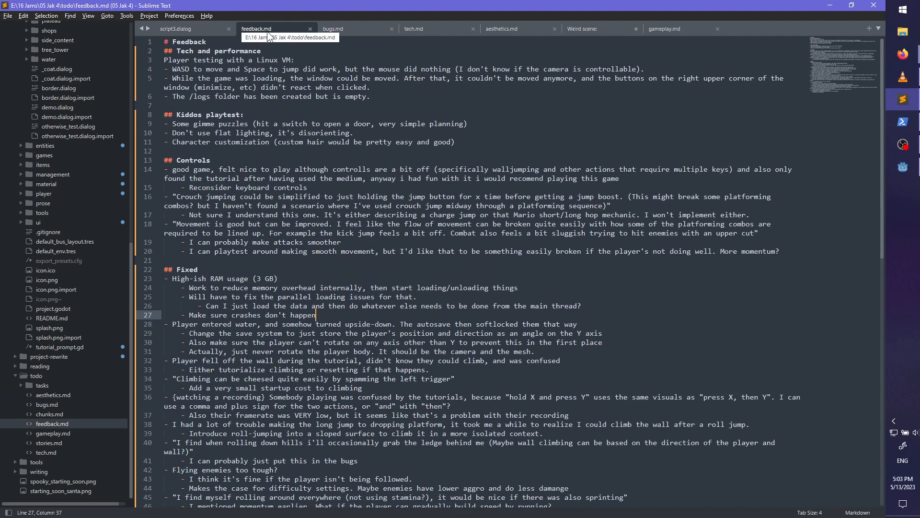
pyautogui.doubleClick(211, 60)
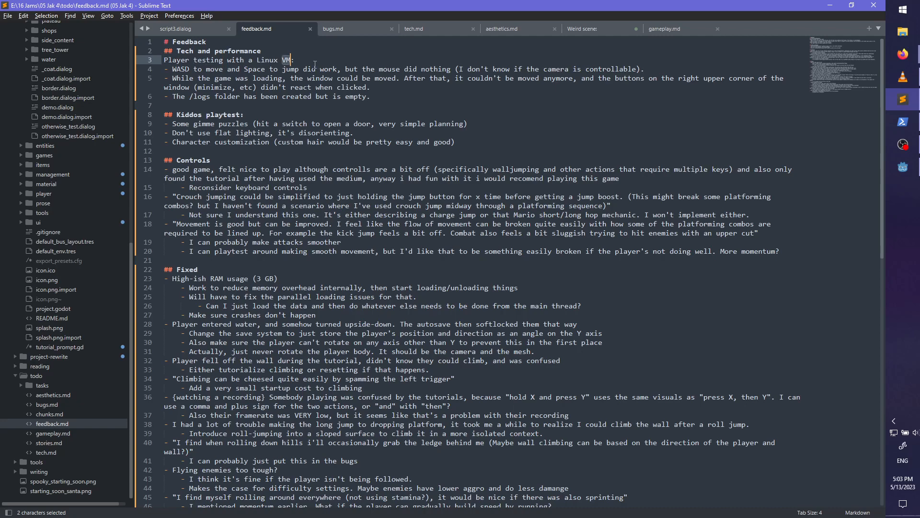
pyautogui.doubleClick(176, 60)
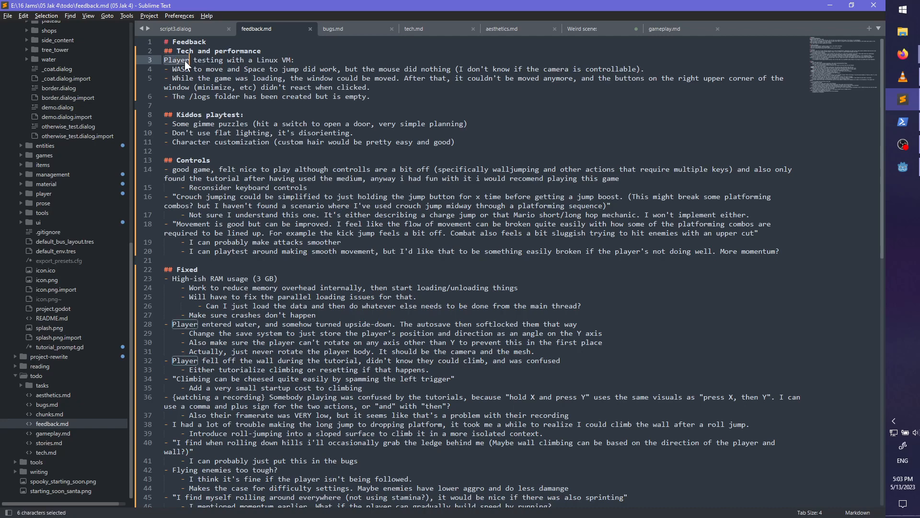
pyautogui.doubleClick(211, 60)
pyautogui.click(306, 59)
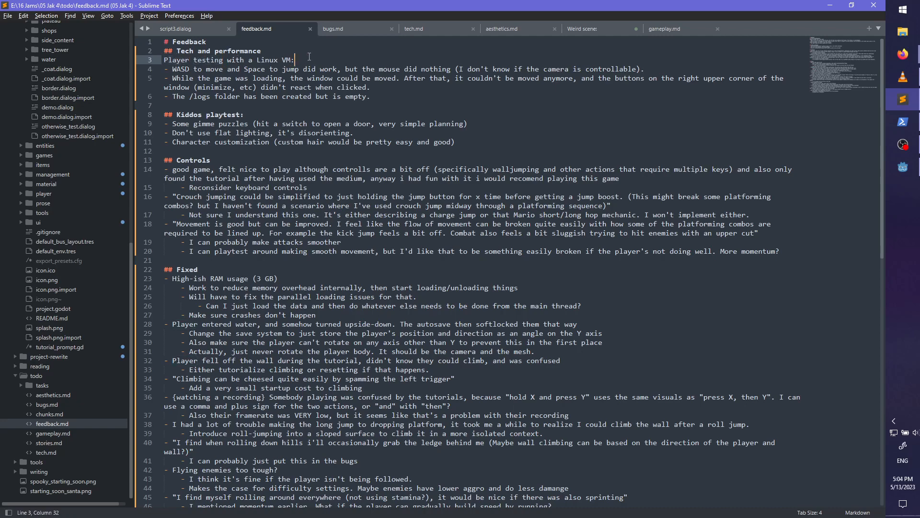
pyautogui.doubleClick(180, 69)
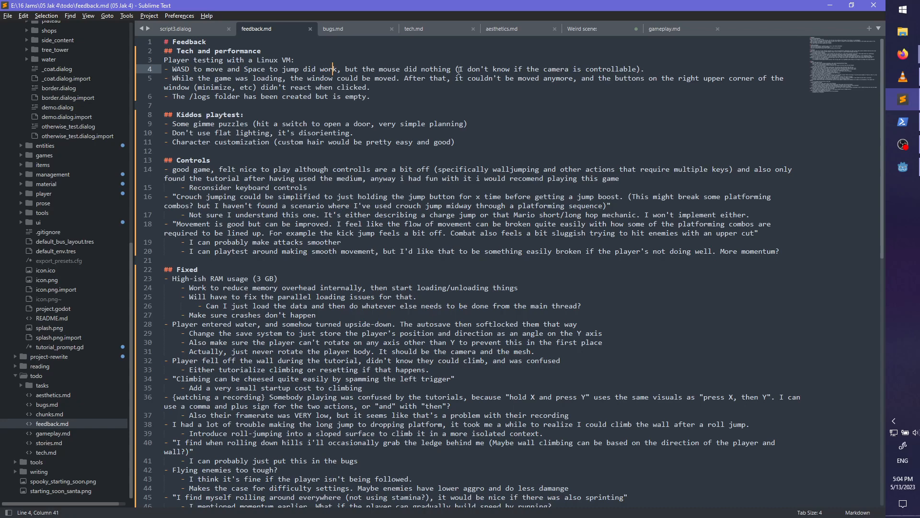
# - Move the Tech and performance section from under the Feedback heading to between the Controls and Fixed sections
pyautogui.moveTo(371, 96); pyautogui.dragTo(164, 51)
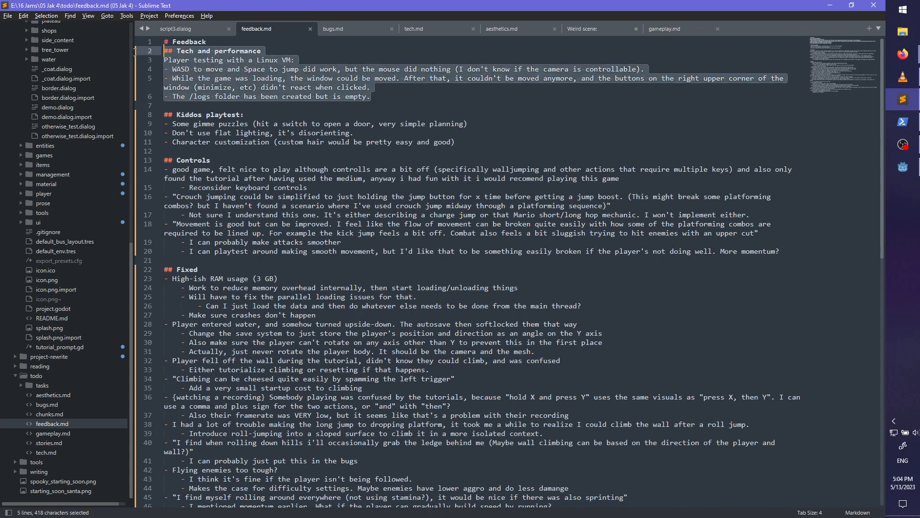
pyautogui.hotkey('ctrl', 'x')
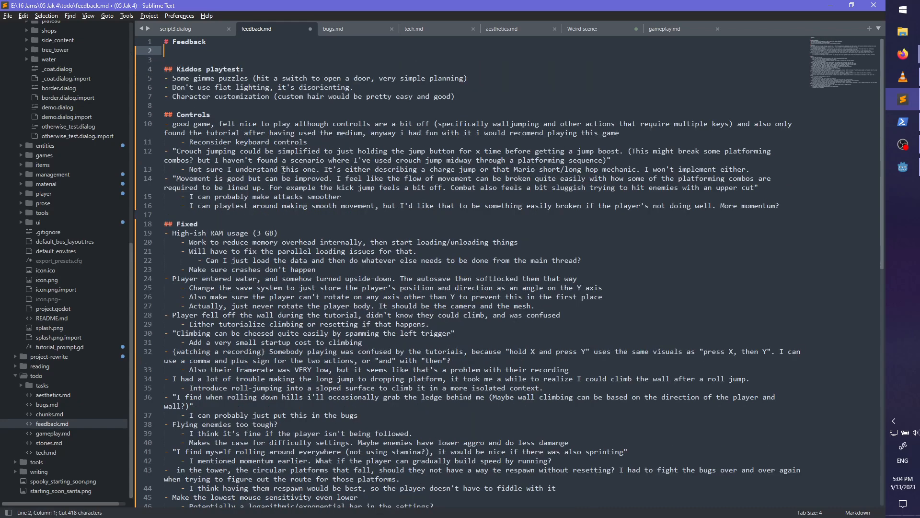
pyautogui.press('Left')
pyautogui.press('Delete')
pyautogui.press('Delete')
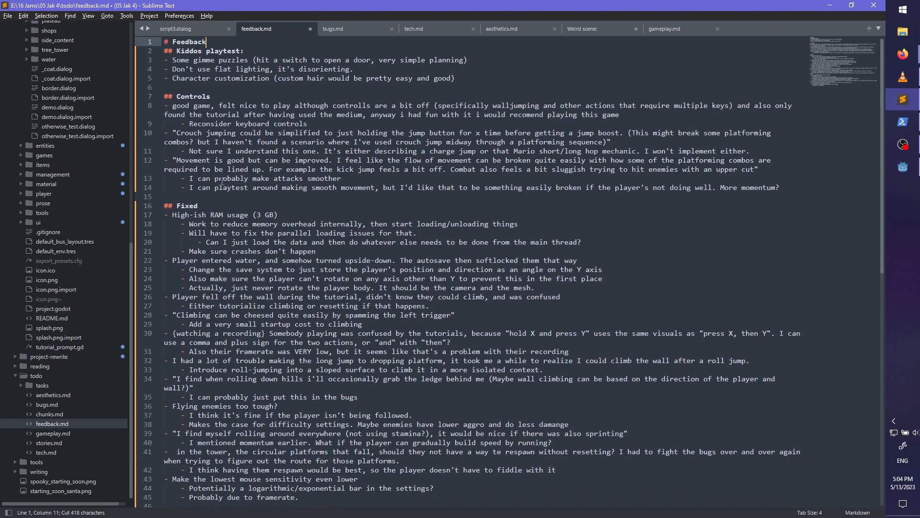
pyautogui.click(193, 195)
pyautogui.hotkey('ctrl', 'v')
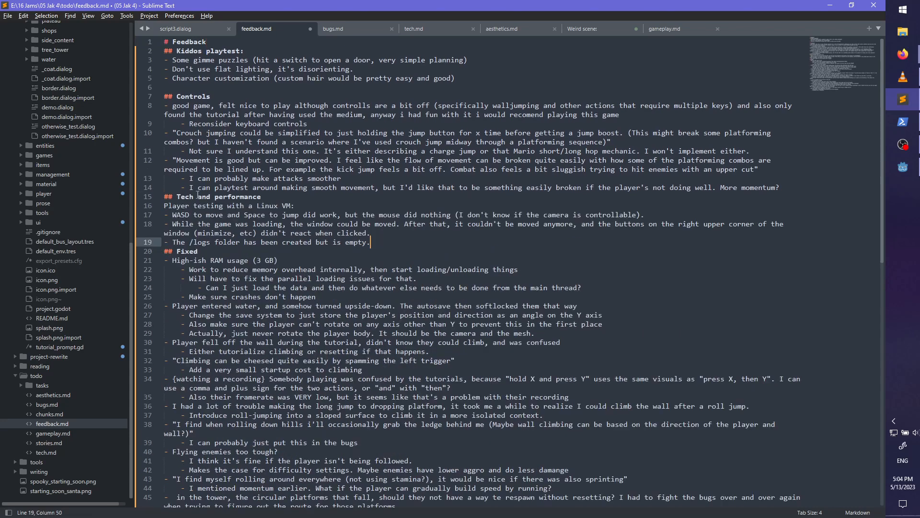
# - Add a blank line before and after the Tech and performance section
pyautogui.press('Return')
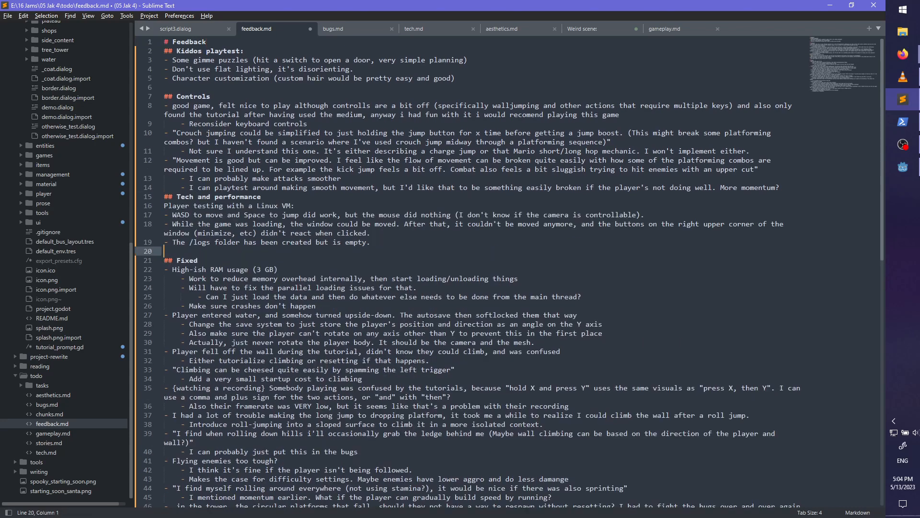
pyautogui.press('Up')
pyautogui.press('Up')
pyautogui.press('Up')
pyautogui.press('Up')
pyautogui.press('Up')
pyautogui.press('Up')
pyautogui.press('Return')
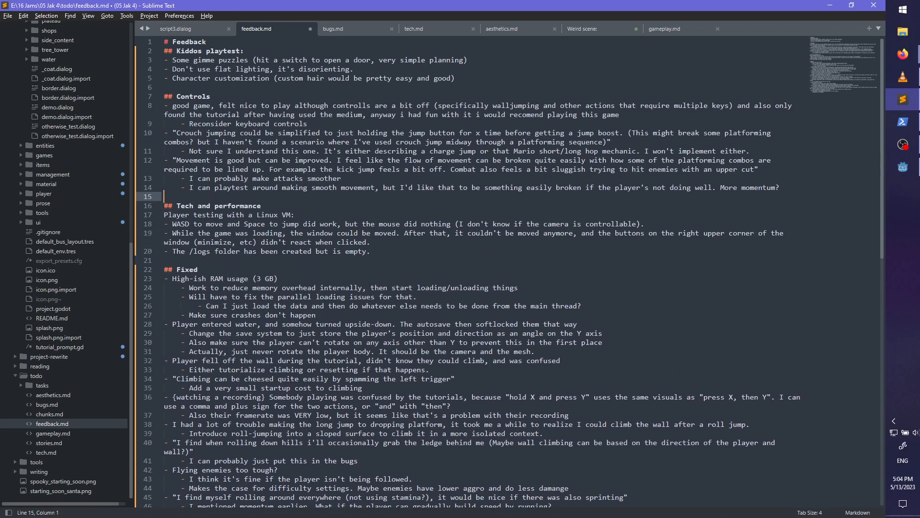
# - Review the feedback items in the Controls and Kiddos playtest sections
pyautogui.press('Up')
pyautogui.press('Up')
pyautogui.press('Up')
pyautogui.press('Up')
pyautogui.press('Up')
pyautogui.press('Up')
pyautogui.press('Up')
pyautogui.press('Up')
pyautogui.press('Up')
pyautogui.press('Up')
pyautogui.press('Up')
pyautogui.press('Up')
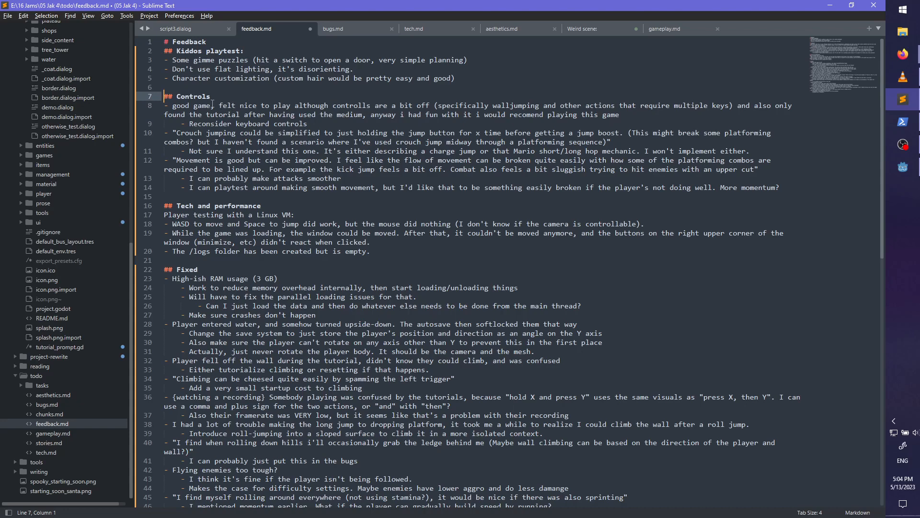
pyautogui.moveTo(212, 104); pyautogui.dragTo(606, 116)
pyautogui.click(606, 115)
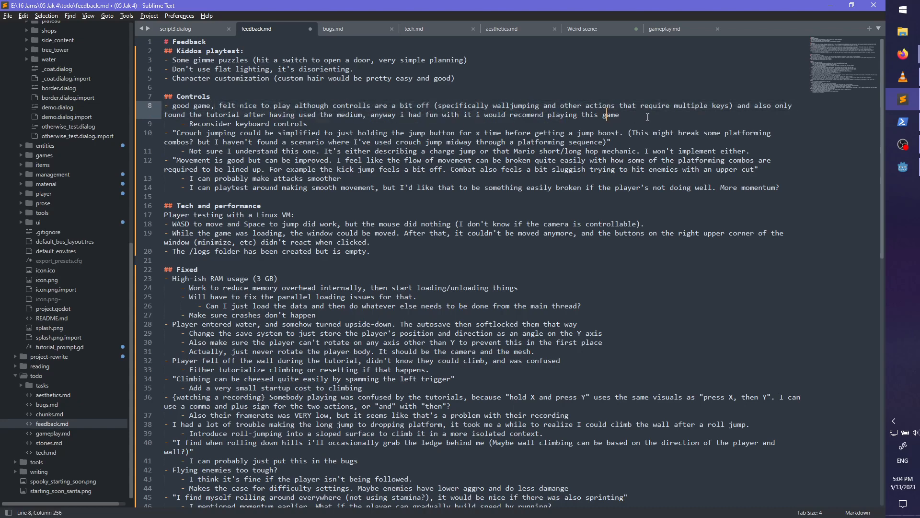
pyautogui.click(248, 51)
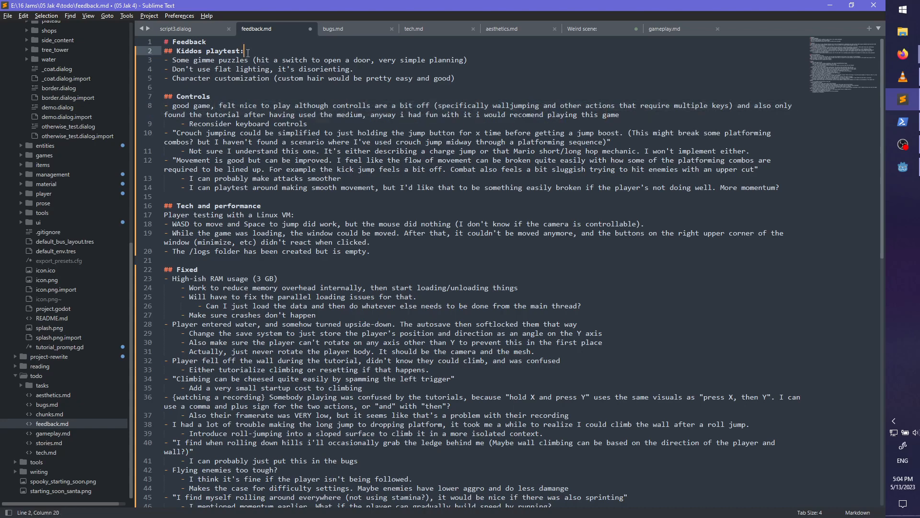
pyautogui.press('Down')
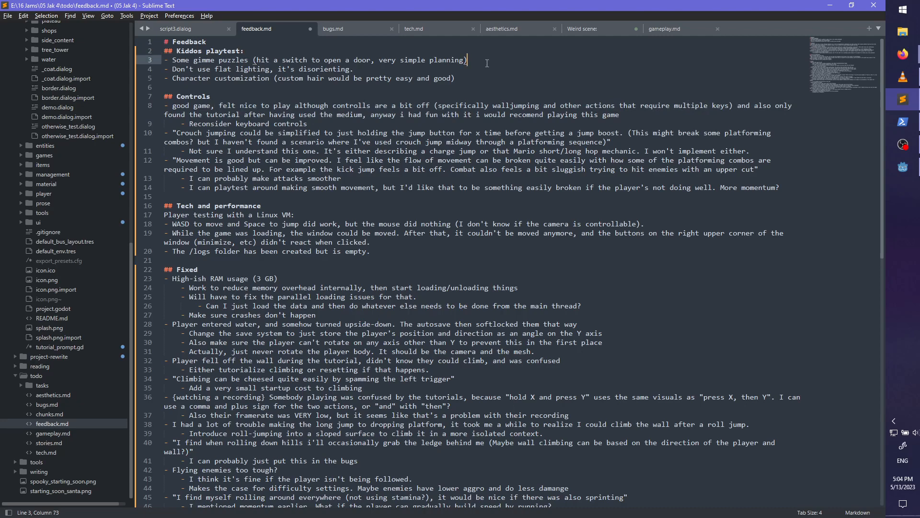
pyautogui.press('Down')
pyautogui.press('Down')
pyautogui.press('End')
pyautogui.hotkey('shift', 'Up')
pyautogui.hotkey('shift', 'Up')
pyautogui.hotkey('shift', 'Up')
pyautogui.hotkey('shift', 'Up')
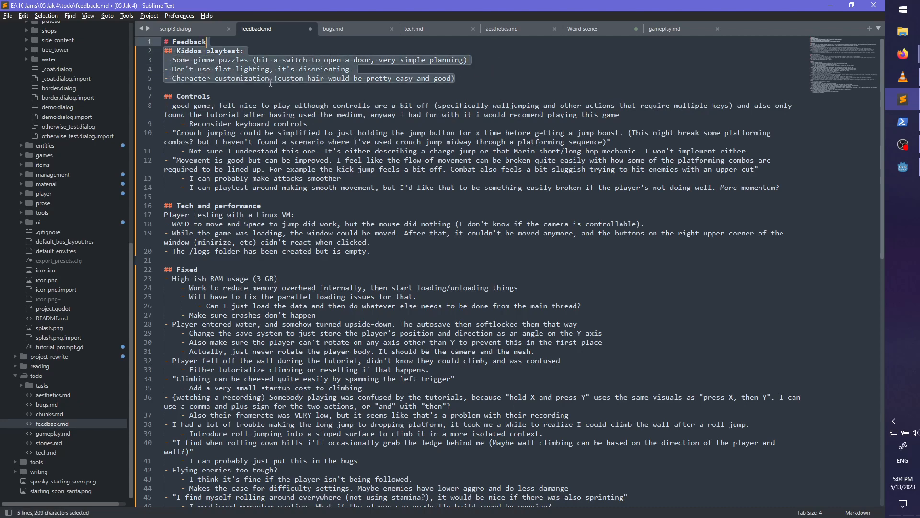
pyautogui.click(266, 60)
pyautogui.click(258, 77)
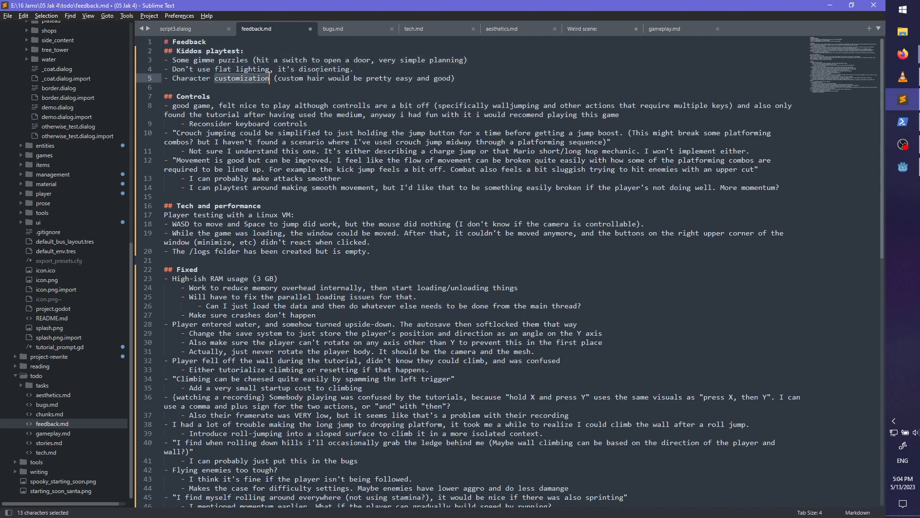
# - Delete the "Don't use flat lighting, it's disorienting." item from the Kiddos playtest list and save feedback.md
pyautogui.tripleClick(372, 71)
pyautogui.press('BackSpace')
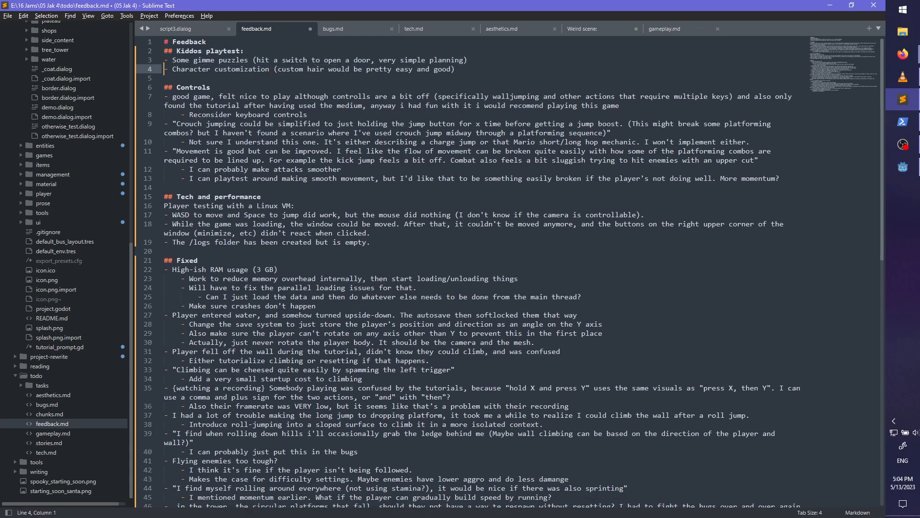
pyautogui.hotkey('ctrl', 's')
# - Move the Character customization item above the gimme puzzles item in the Kiddos playtest list
pyautogui.moveTo(478, 69); pyautogui.dragTo(479, 61)
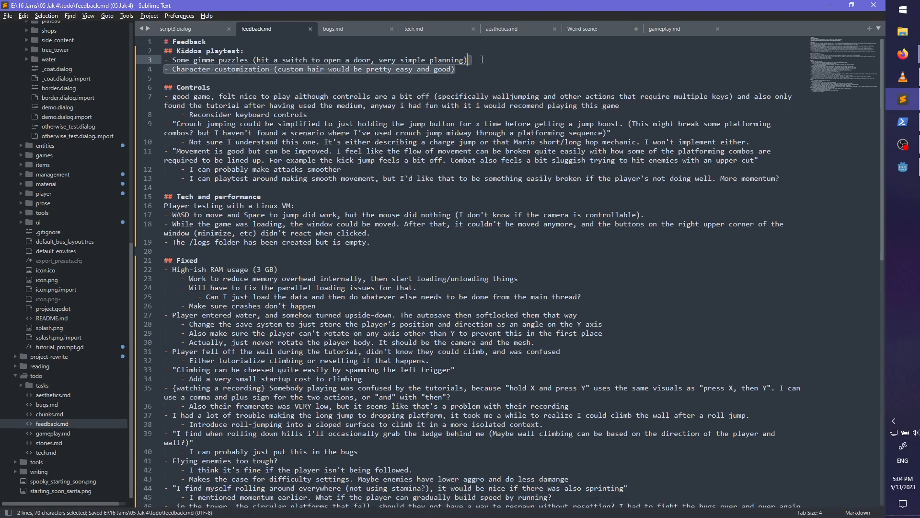
pyautogui.hotkey('ctrl', 'x')
pyautogui.click(459, 50)
pyautogui.hotkey('ctrl', 'v')
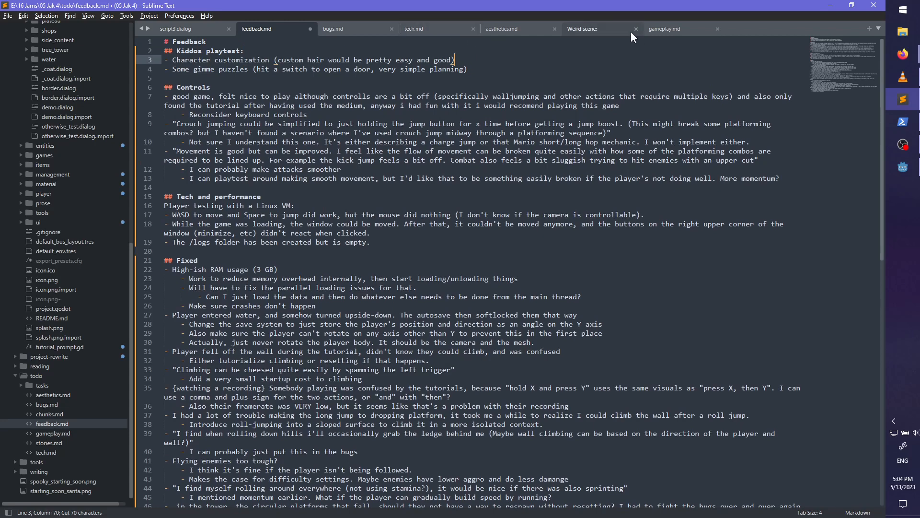
# - Save feedback.md and move the gameplay.md file so it sits directly after feedback.md among the open files
pyautogui.hotkey('ctrl', 's')
pyautogui.moveTo(671, 29); pyautogui.dragTo(354, 29)
# - Search gameplay.md for existing notes on "hair", "custom" and "outfit", and look over the Larger Mechanics list
pyautogui.hotkey('ctrl', 'f')
pyautogui.write('Dash')
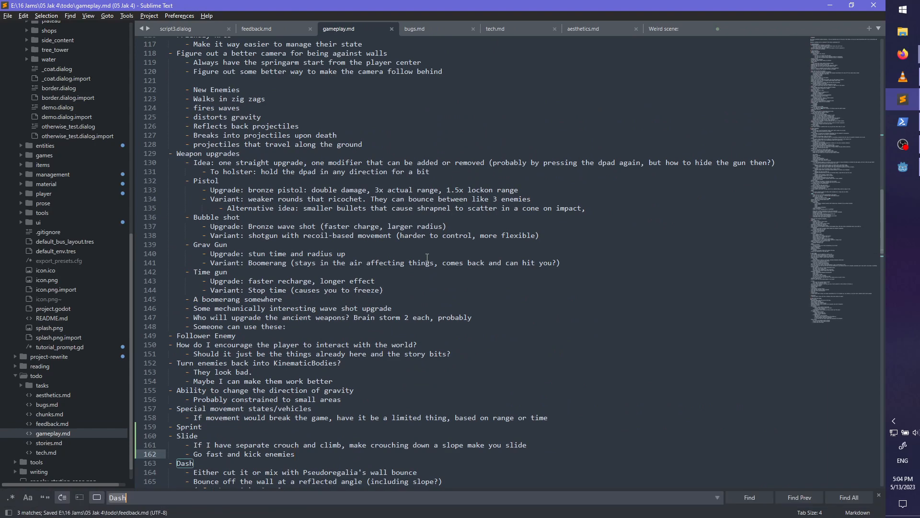
pyautogui.hotkey('ctrl', 'a')
pyautogui.write('hai')
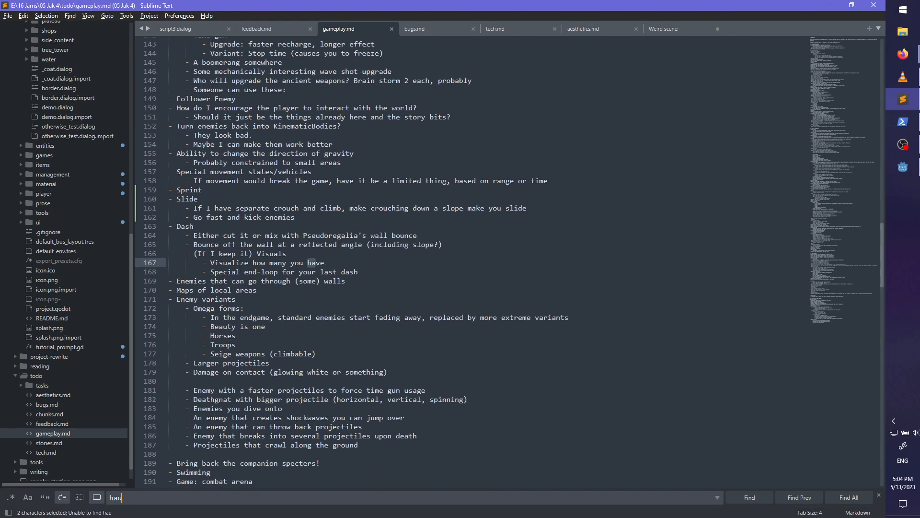
pyautogui.write('r')
pyautogui.hotkey('ctrl', 'a')
pyautogui.write('custom')
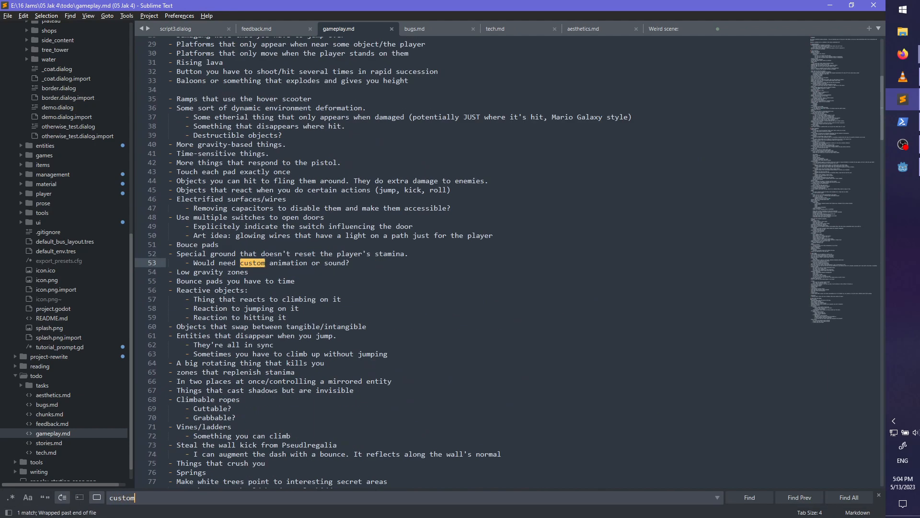
pyautogui.hotkey('ctrl', 'a')
pyautogui.write('outf')
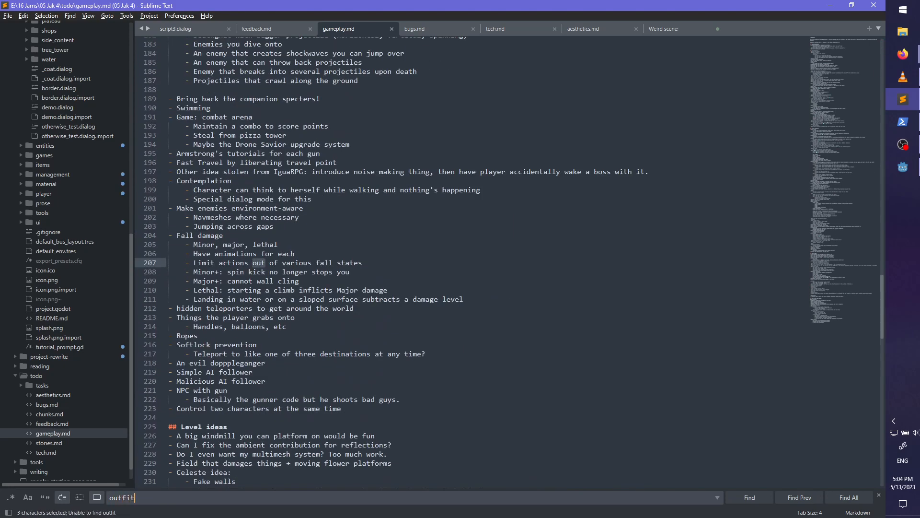
pyautogui.hotkey('ctrl', 'a')
pyautogui.press('BackSpace')
pyautogui.scroll(20, 428, 258)
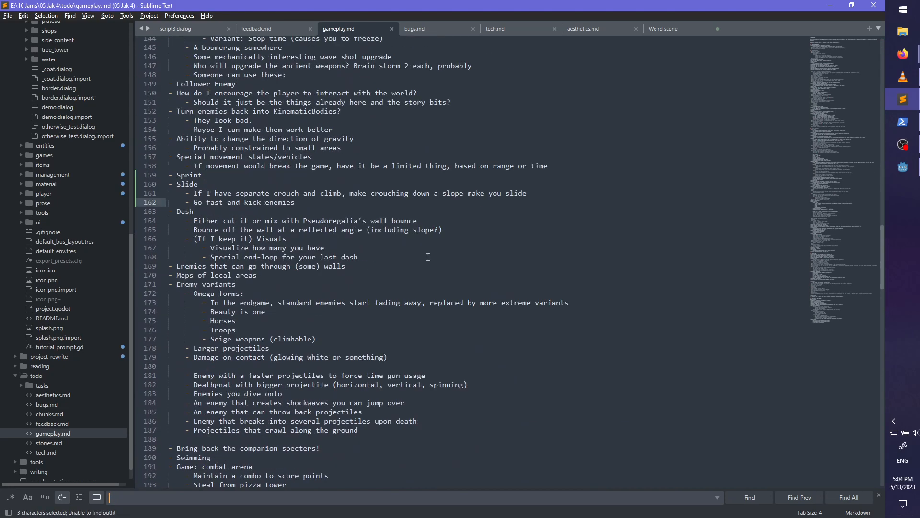
pyautogui.scroll(-20, 428, 257)
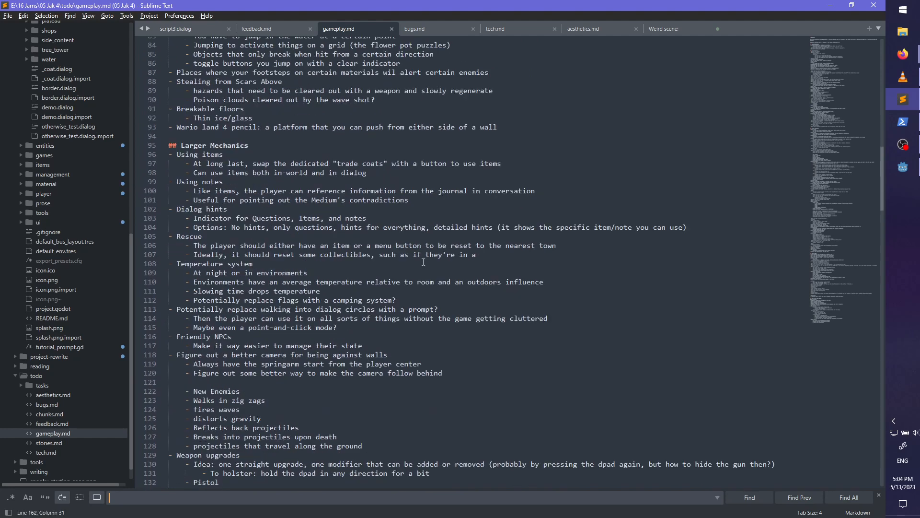
pyautogui.press('Escape')
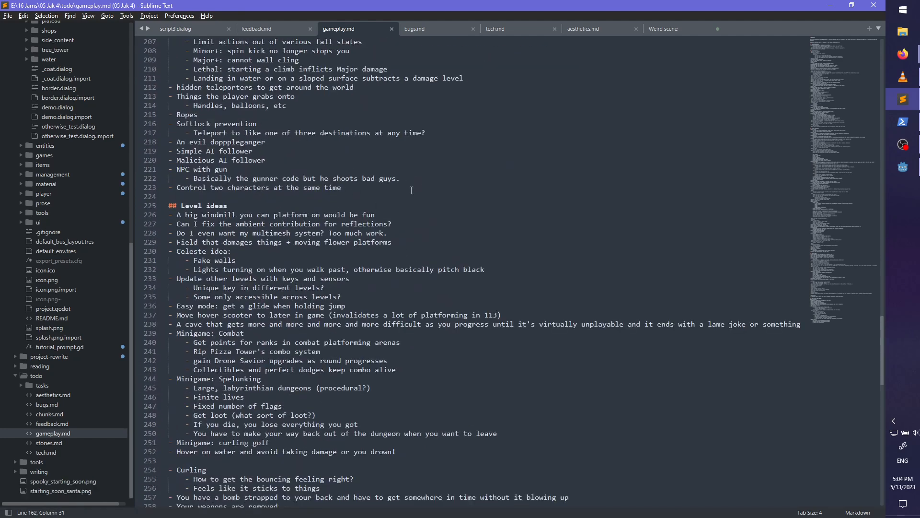
# - Add a "Customization" item at the end of the Larger Mechanics list with sub-items "More coat models" and "More hair models"
pyautogui.click(411, 190)
pyautogui.press('Return')
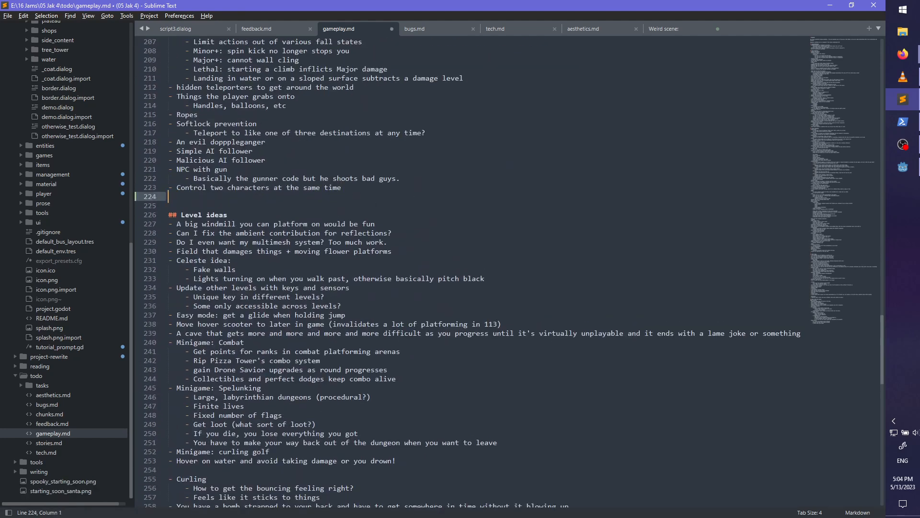
pyautogui.write('- Customization')
pyautogui.press('Return')
pyautogui.press('Tab')
pyautogui.write('- More coat models')
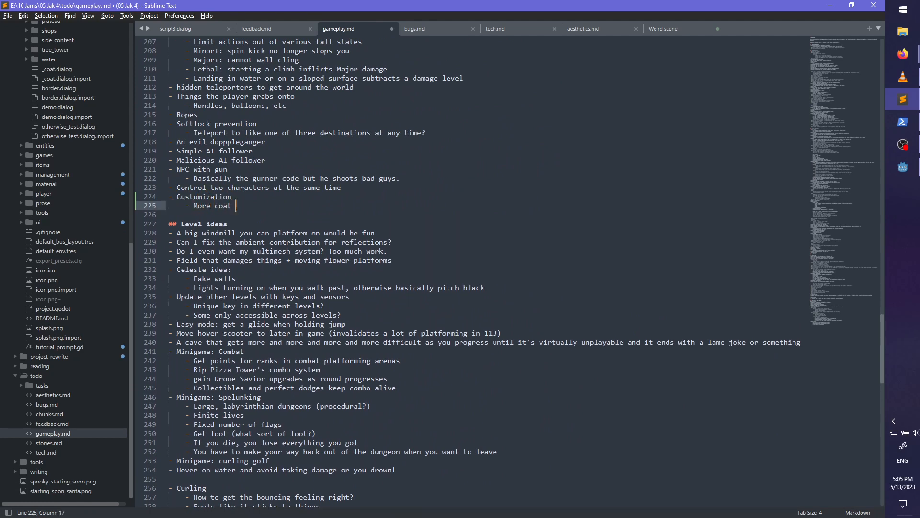
pyautogui.press('Return')
pyautogui.write('- Mo')
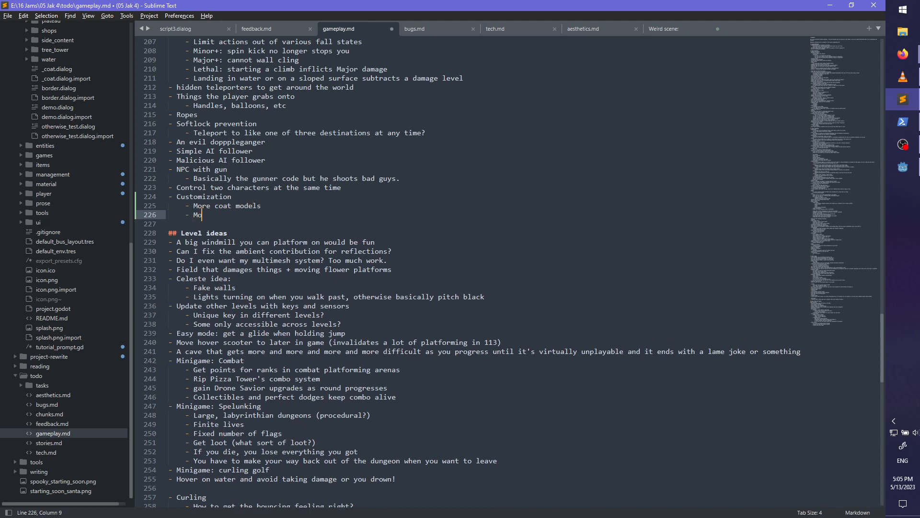
pyautogui.write('re hair models')
# - Add the sub-item "Other clothing/outfits?" under Customization and save gameplay.md
pyautogui.press('Return')
pyautogui.write('- ')
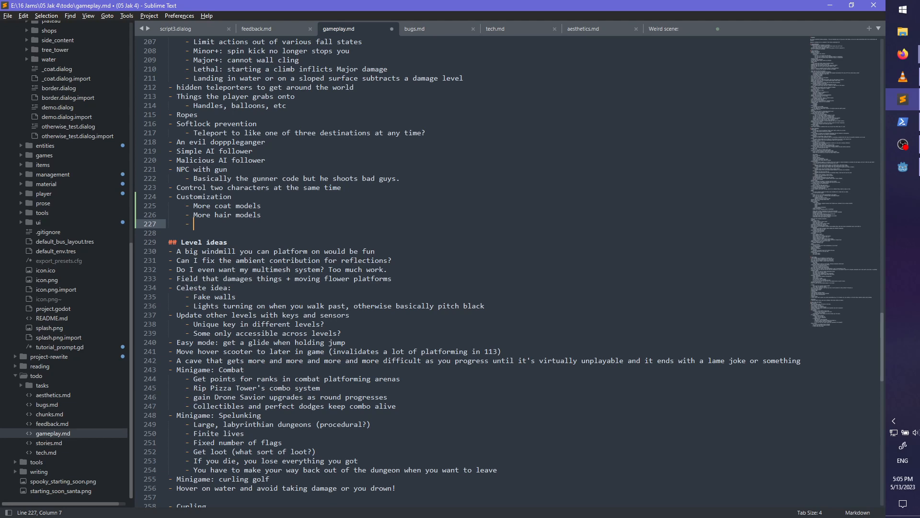
pyautogui.write('Other things?')
pyautogui.hotkey('ctrl', 'BackSpace')
pyautogui.hotkey('ctrl', 'BackSpace')
pyautogui.write('clothing/outfits?')
pyautogui.hotkey('ctrl', 's')
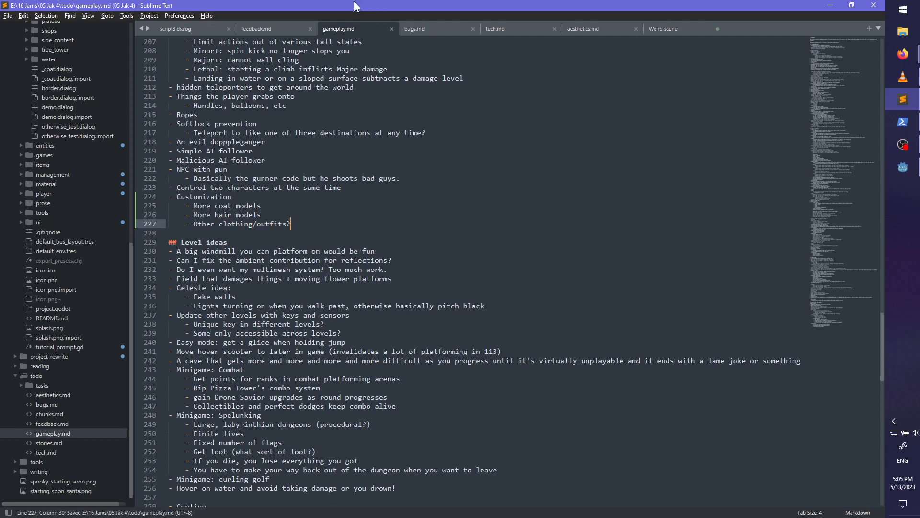
# - Delete the Character customization item from feedback.md and save, then select the Kiddos playtest heading with its gimme puzzles item
pyautogui.click(256, 28)
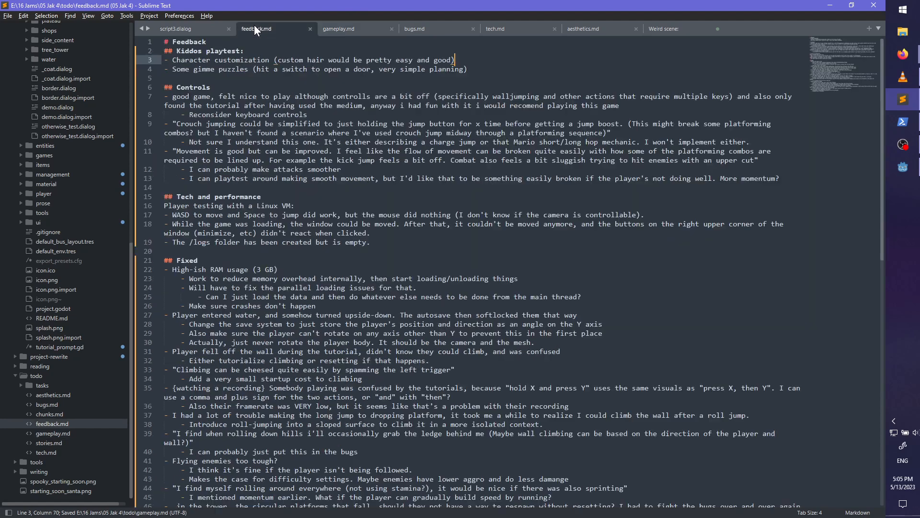
pyautogui.tripleClick(399, 60)
pyautogui.press('BackSpace')
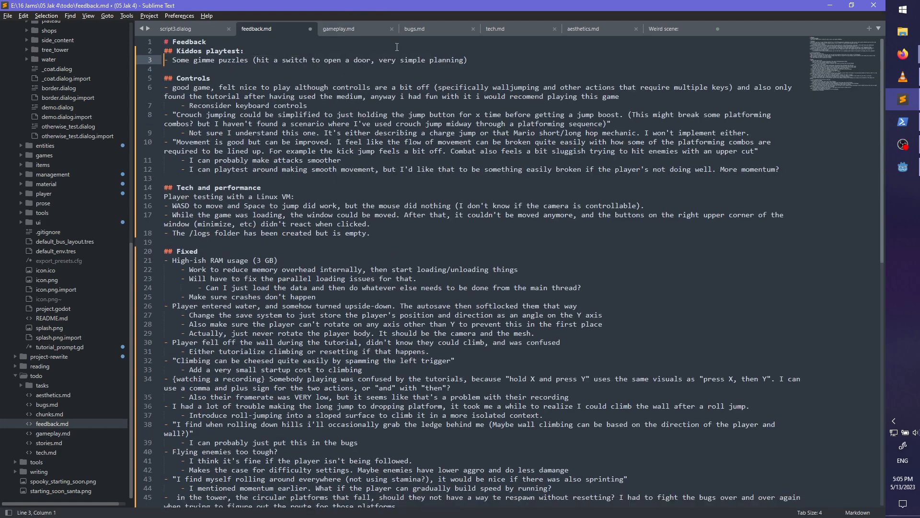
pyautogui.hotkey('ctrl', 's')
pyautogui.click(489, 63)
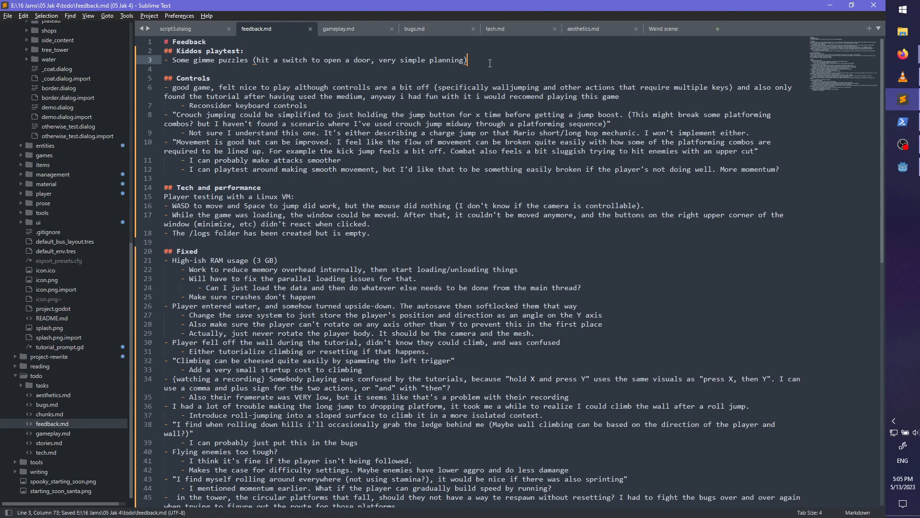
pyautogui.keyDown('shift'); pyautogui.click(490, 53); pyautogui.keyUp('shift')
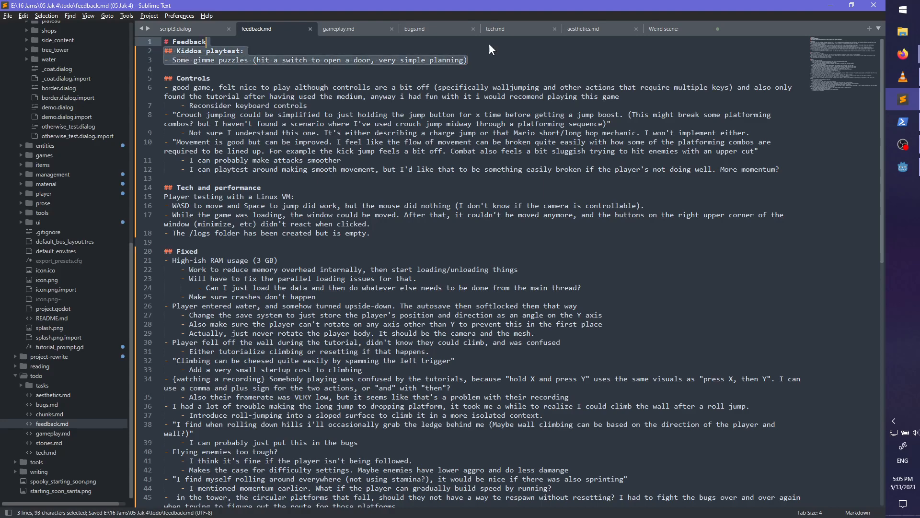
# - Add "Mix in simpler puzzle elements" as the first item under Small Mechanics in gameplay.md and save the file
pyautogui.click(335, 29)
pyautogui.scroll(20, 344, 229)
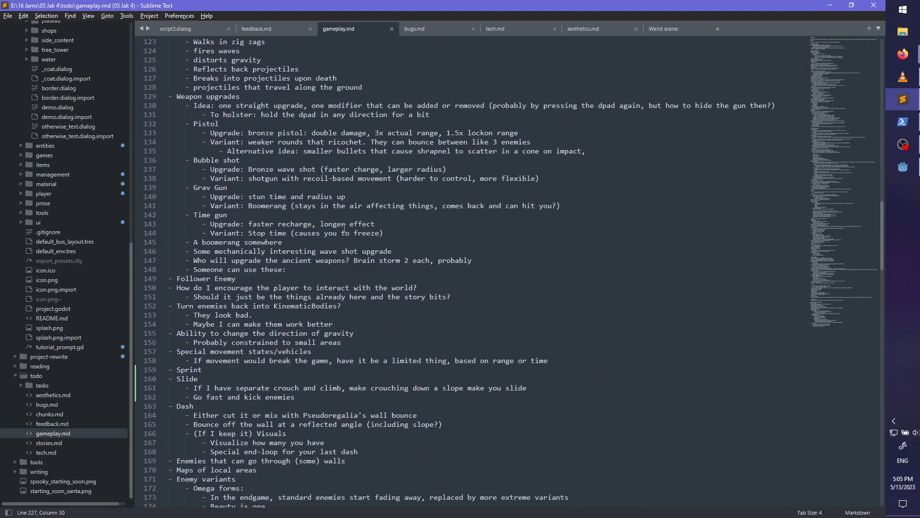
pyautogui.scroll(12, 344, 229)
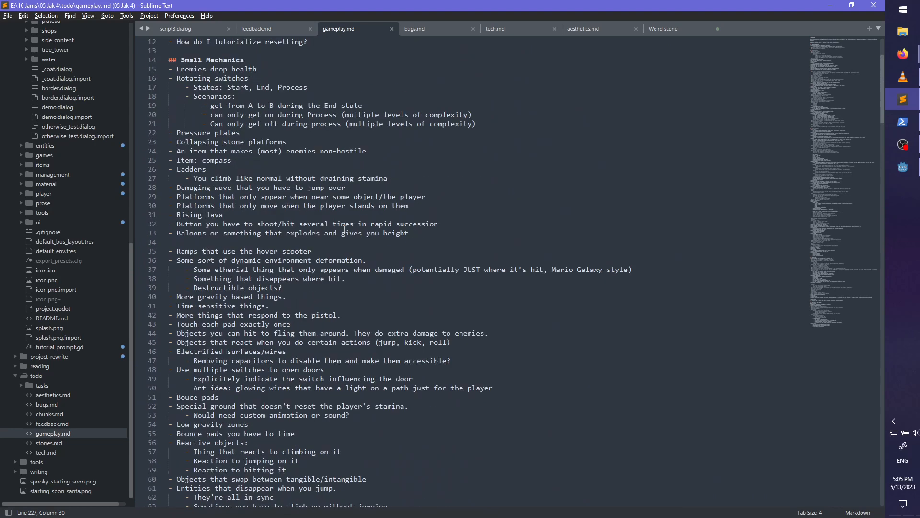
pyautogui.click(268, 171)
pyautogui.press('Return')
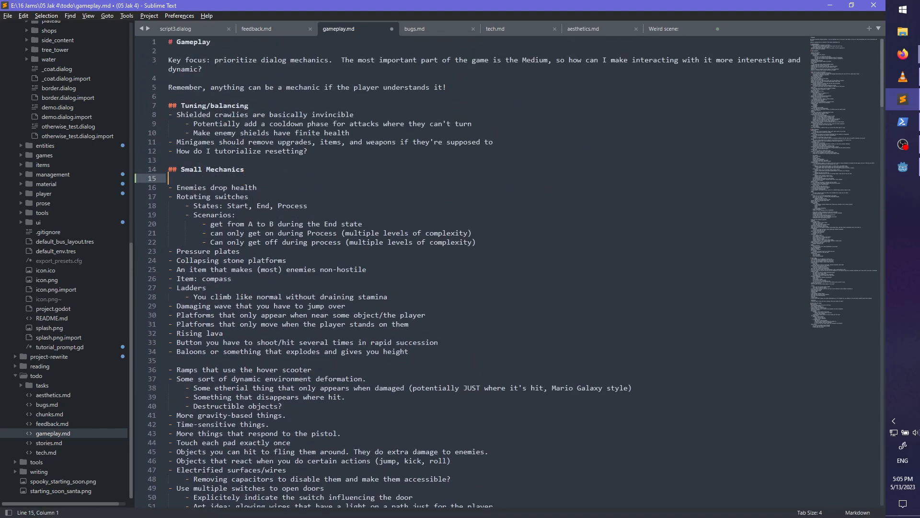
pyautogui.write('- Mix in simpler puzzle elements')
pyautogui.hotkey('ctrl', 's')
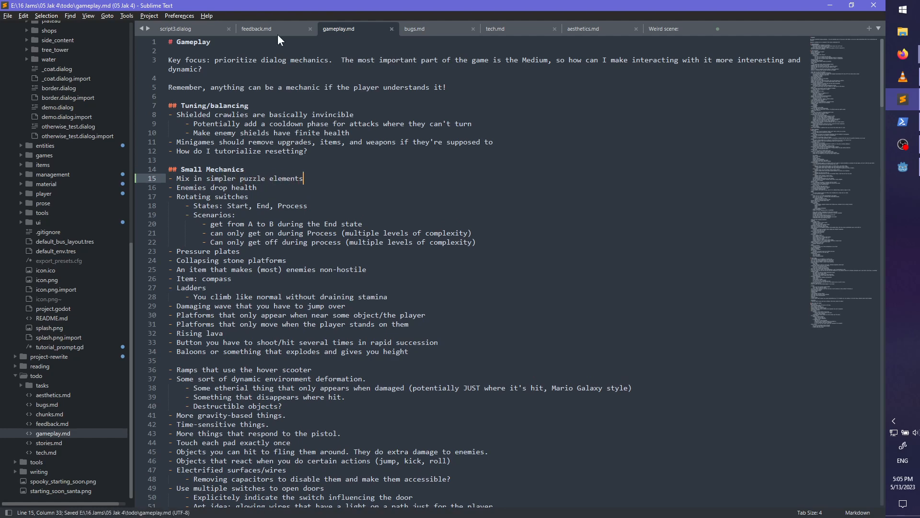
# - Delete the whole Kiddos playtest section, heading and gimme puzzles item, from feedback.md and save it
pyautogui.click(277, 34)
pyautogui.press('BackSpace')
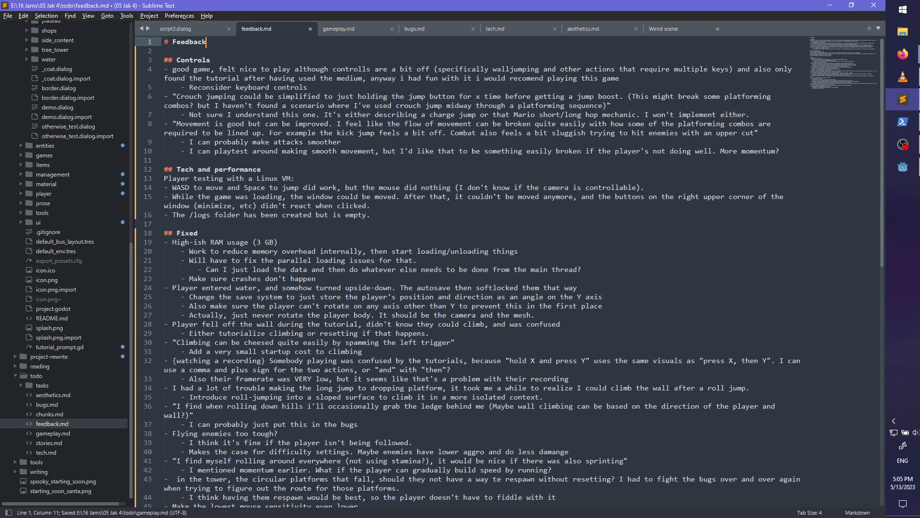
pyautogui.hotkey('ctrl', 's')
pyautogui.click(339, 161)
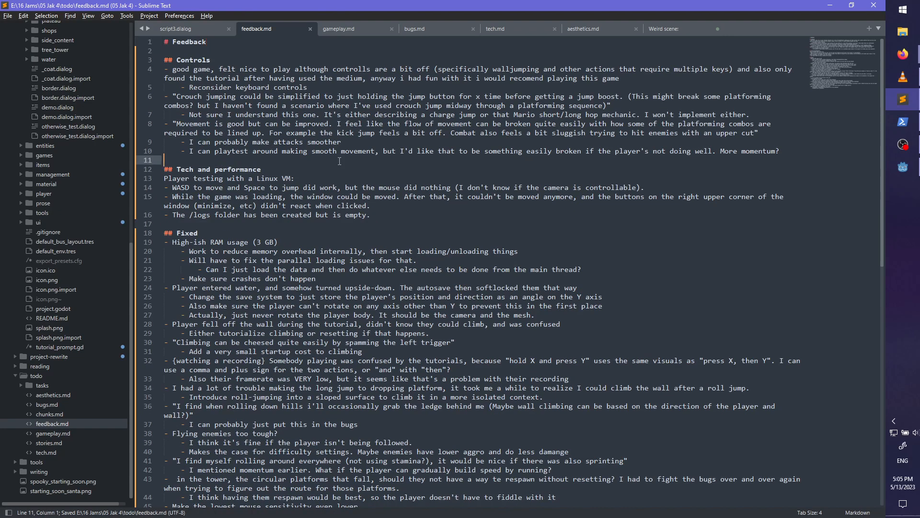
pyautogui.click(218, 54)
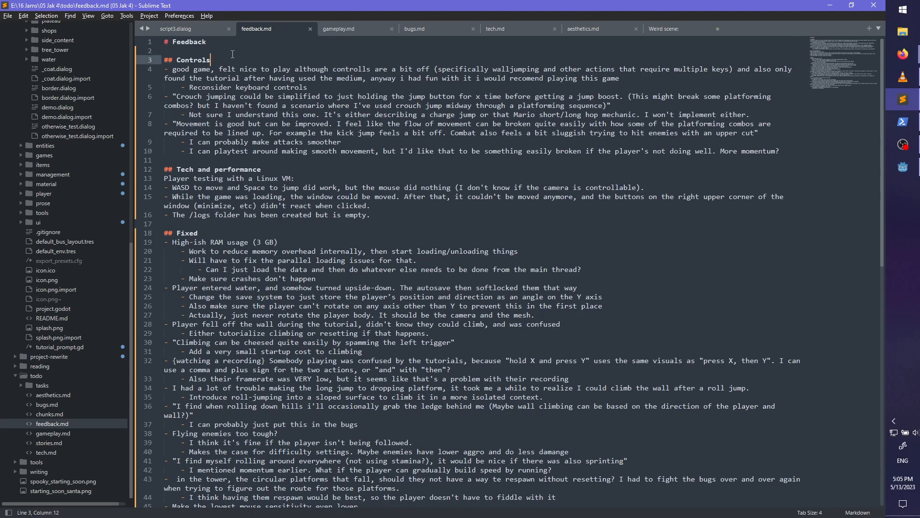
pyautogui.click(233, 50)
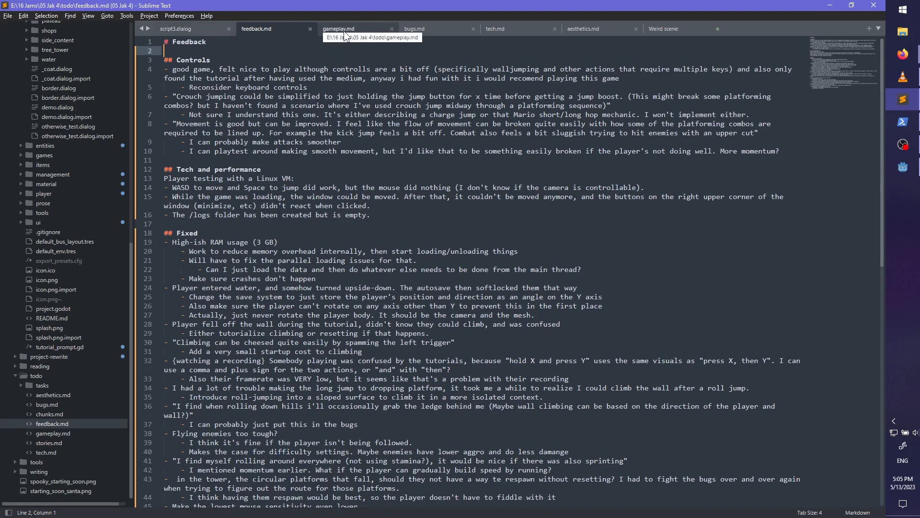
# - Switch to Godot Engine, view the tower alcove from another angle and save the chunk113 scene
pyautogui.click(903, 167)
pyautogui.moveTo(475, 225); pyautogui.dragTo(491, 286, button='middle')
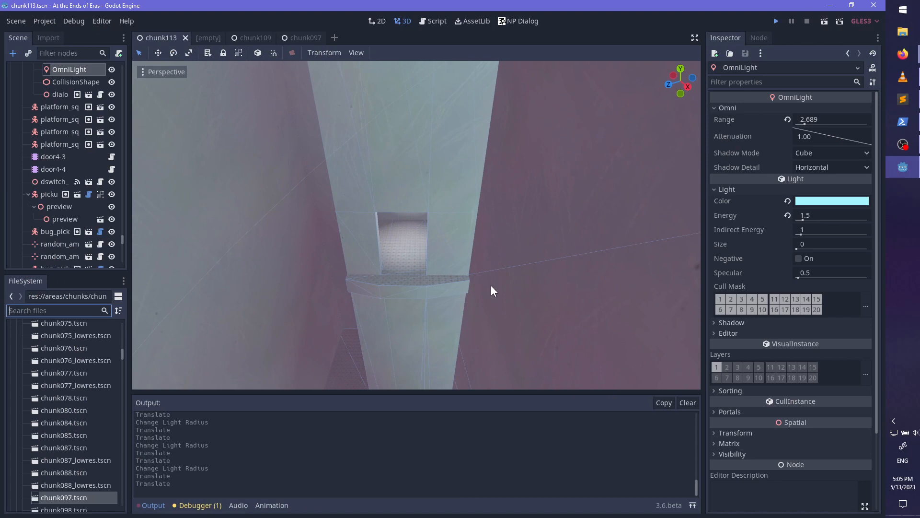
pyautogui.hotkey('ctrl', 's')
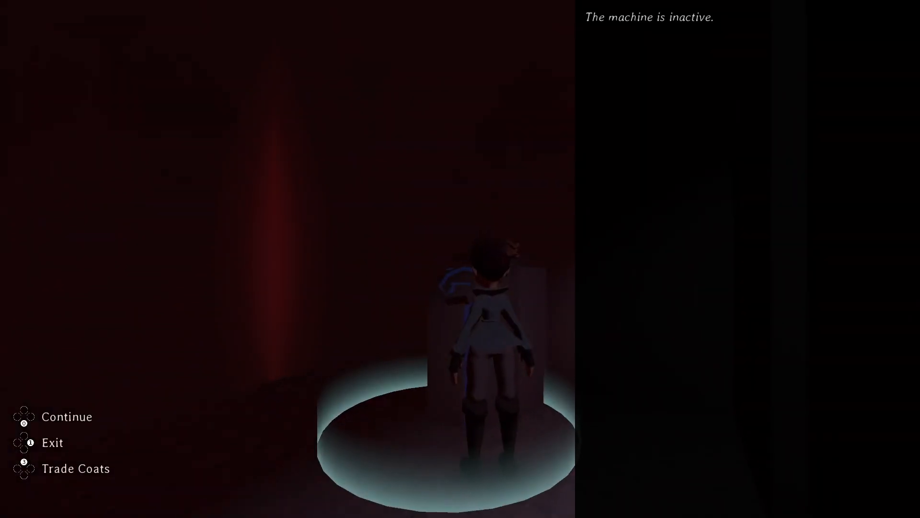
# - Playtest the tower interior: leave the inactive machine and jump across the floating platforms to the green-lit doorway ledge
pyautogui.press('w')
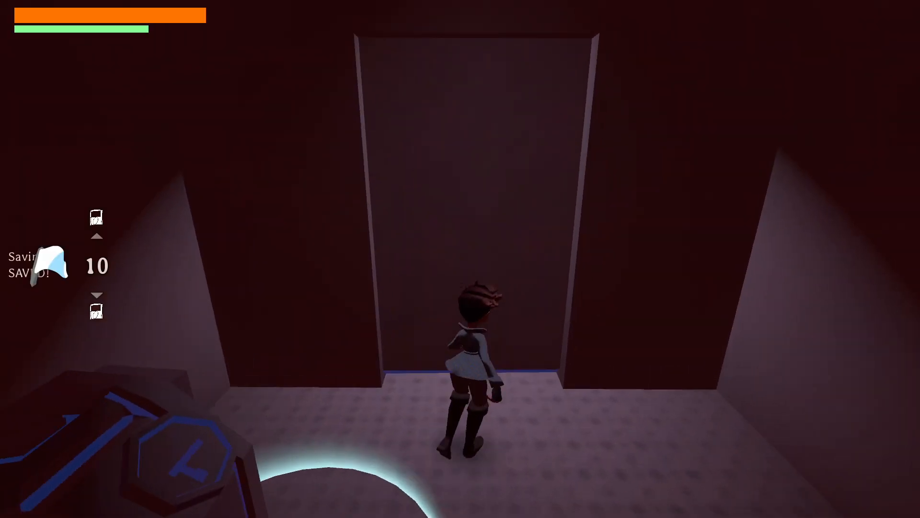
pyautogui.press('w')
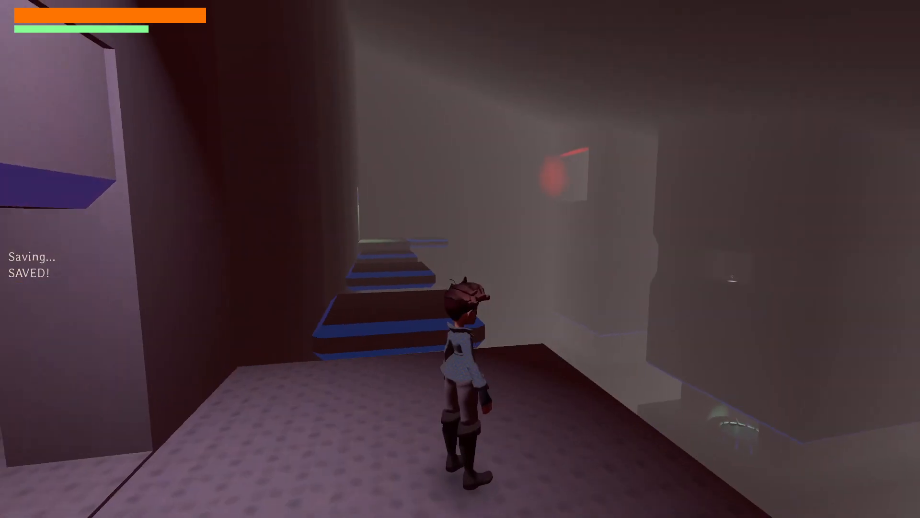
pyautogui.press('w')
pyautogui.press('space')
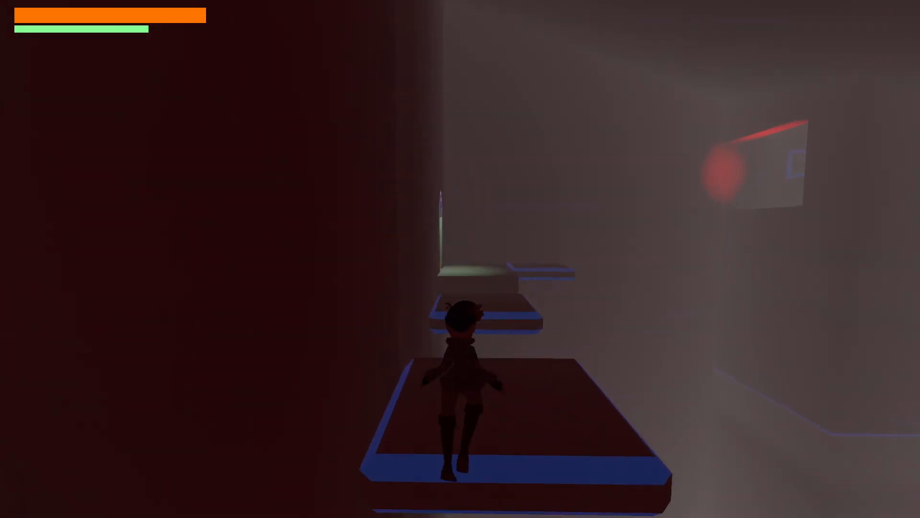
pyautogui.press('space')
pyautogui.press('w')
pyautogui.press('space')
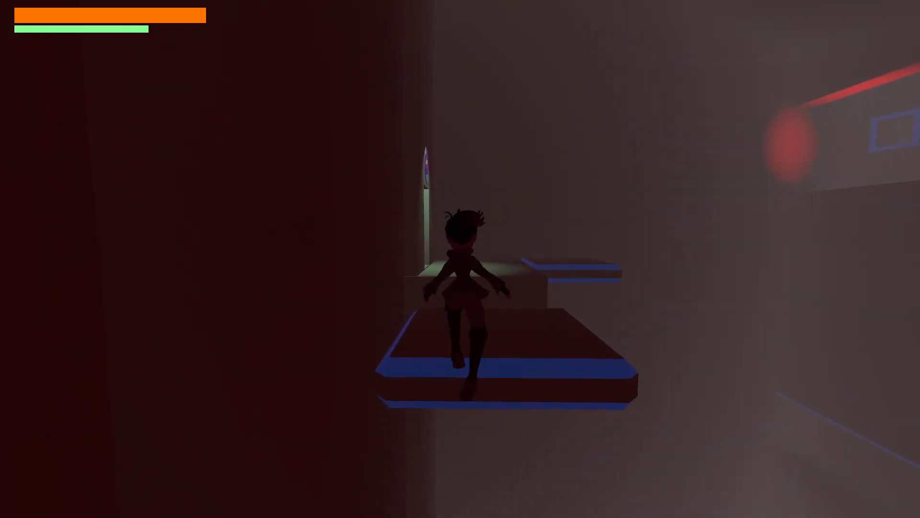
pyautogui.press('space')
pyautogui.press('w')
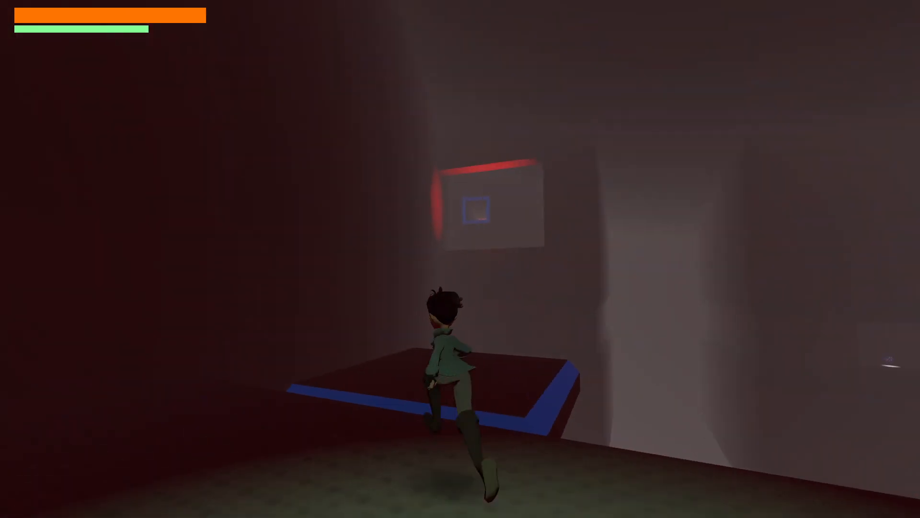
pyautogui.press('space')
pyautogui.press('w')
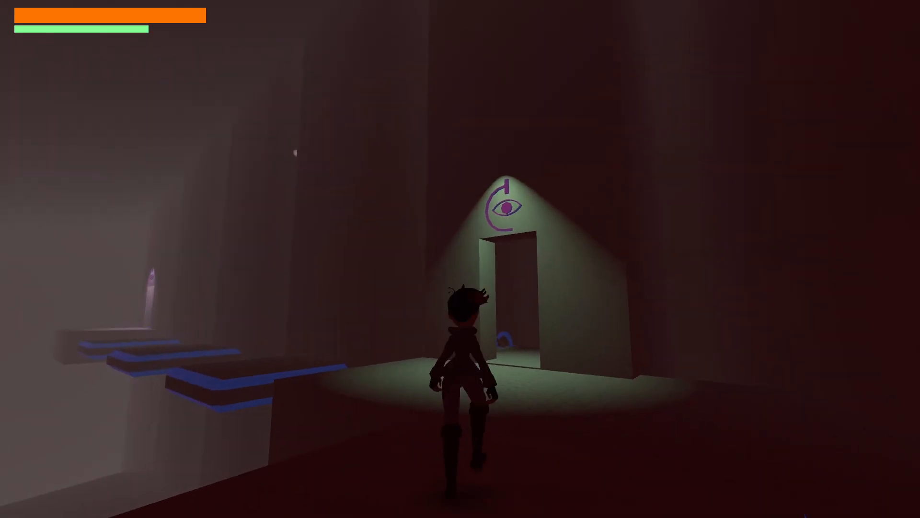
# - Playtest the way back by jumping across the floating platforms from the green-lit ledge to the pale-lit starting ledge
pyautogui.press('space')
pyautogui.press('space')
pyautogui.press('w')
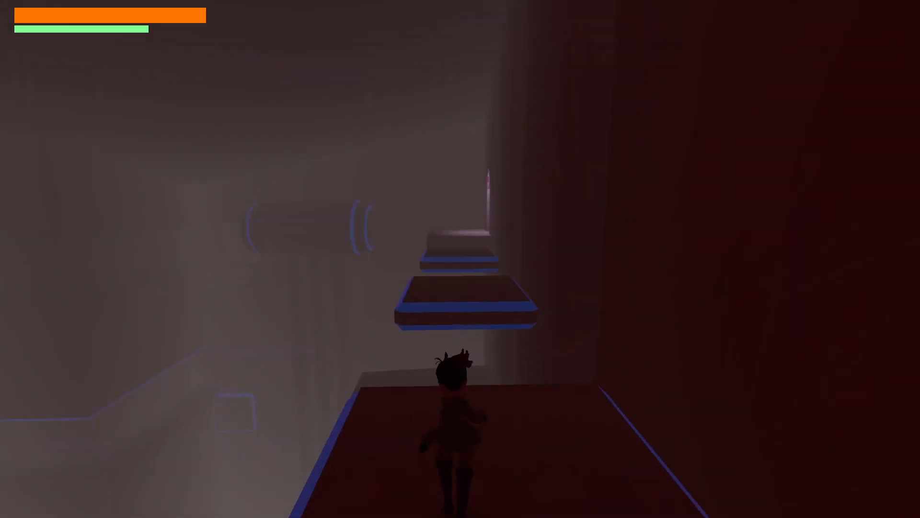
pyautogui.press('space')
pyautogui.press('a')
pyautogui.press('w')
pyautogui.press('space')
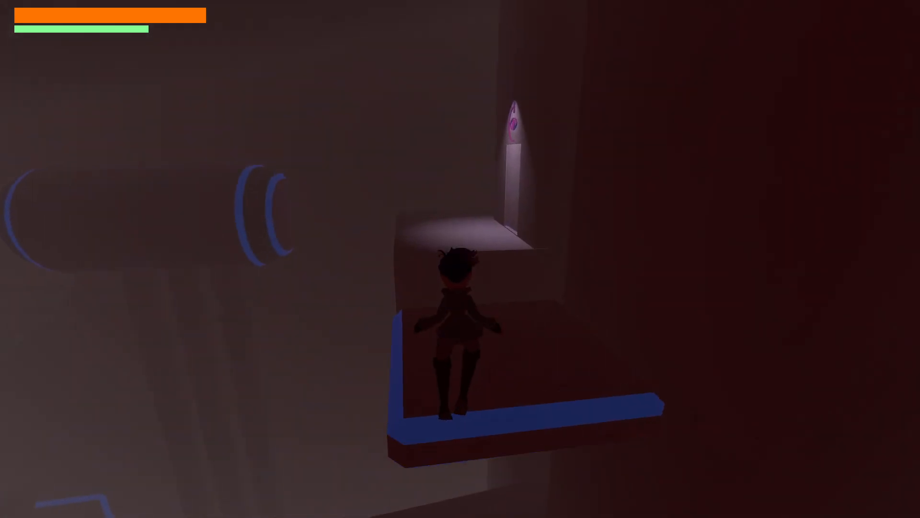
pyautogui.press('space')
pyautogui.press('w')
# - Playtest the platform route once more: jump across the floating platforms back to the green-lit ledge by the eye-marked doorway
pyautogui.press('space')
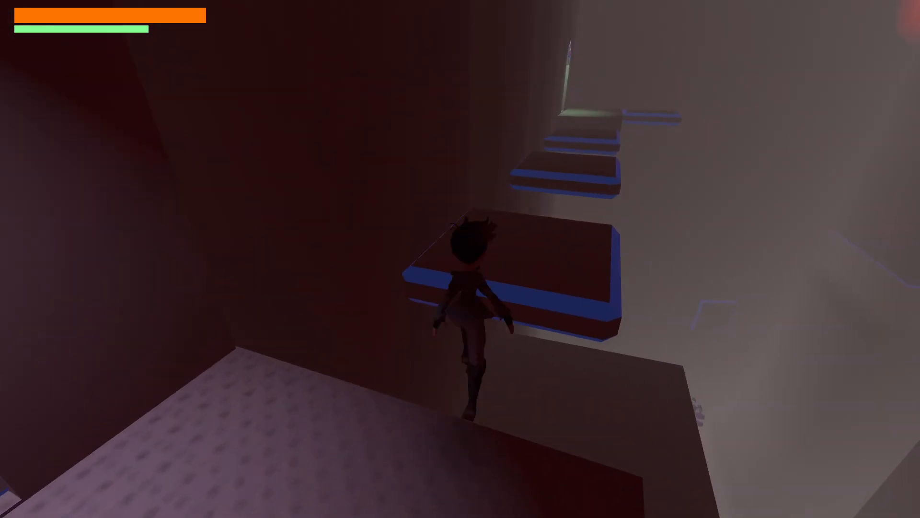
pyautogui.press('space')
pyautogui.press('w')
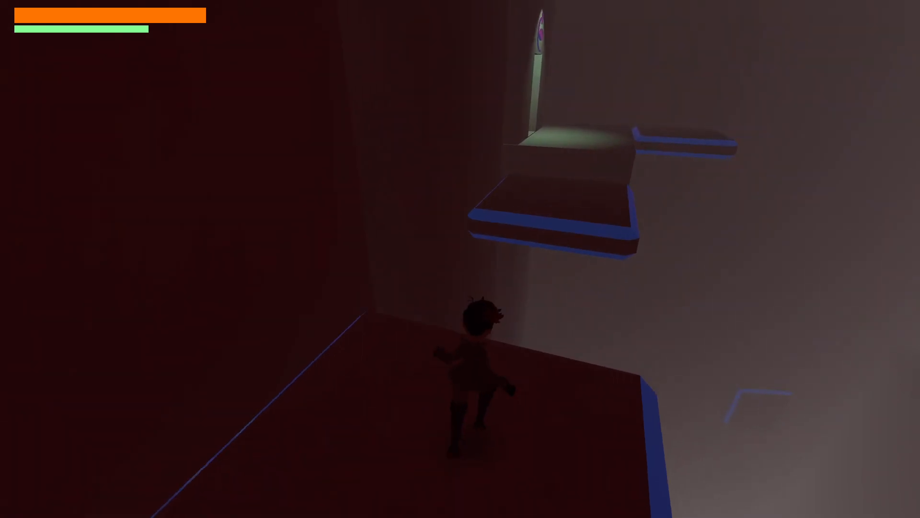
pyautogui.press('space')
pyautogui.press('w')
pyautogui.press('space')
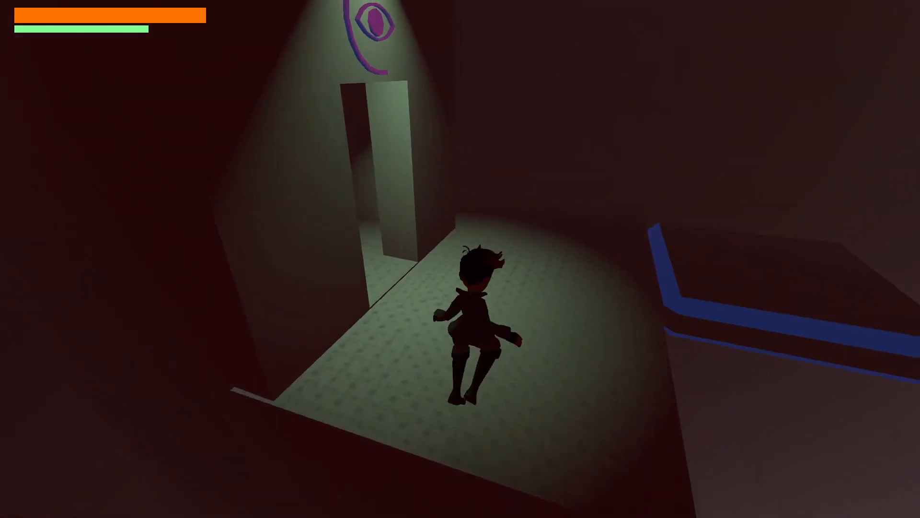
# - Pause the playtest and quit the game to return to the Godot editor
pyautogui.press('Escape')
pyautogui.press('Down')
pyautogui.press('Down')
pyautogui.press('Return')
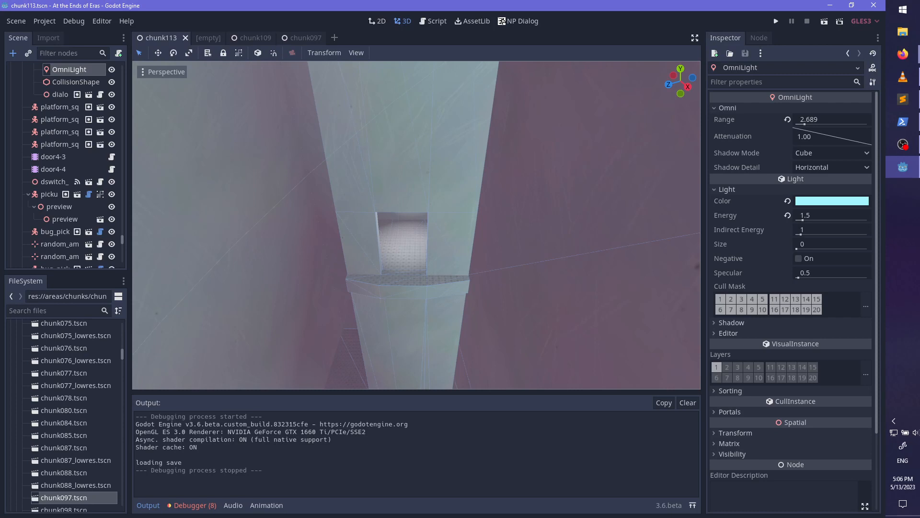
# - Review the debugger's error list from the playtest run, including the sitting_pillow resource and Tween errors
pyautogui.click(192, 505)
pyautogui.click(197, 384)
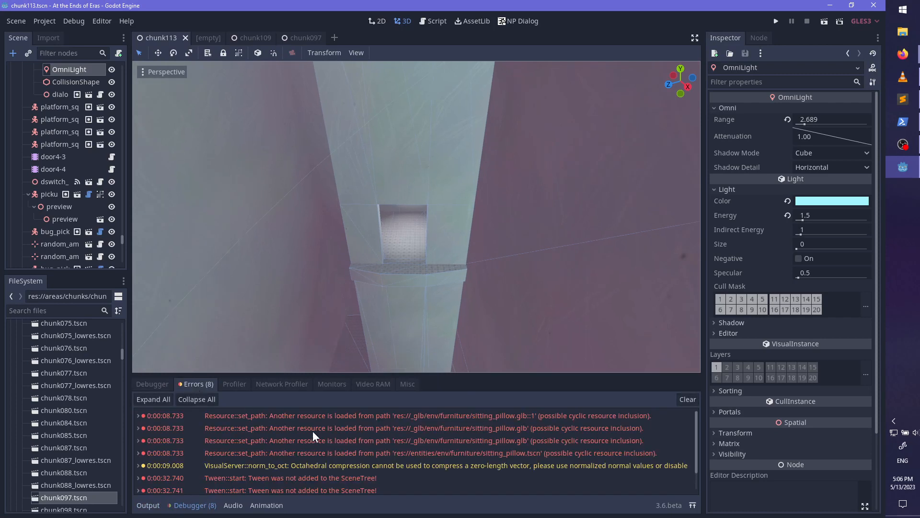
pyautogui.click(320, 415)
pyautogui.scroll(-1, 348, 437)
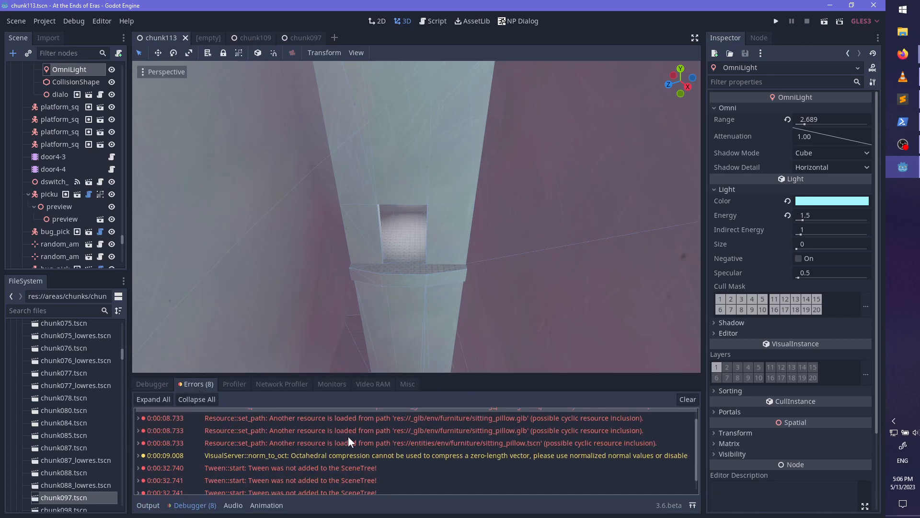
pyautogui.scroll(-1, 358, 444)
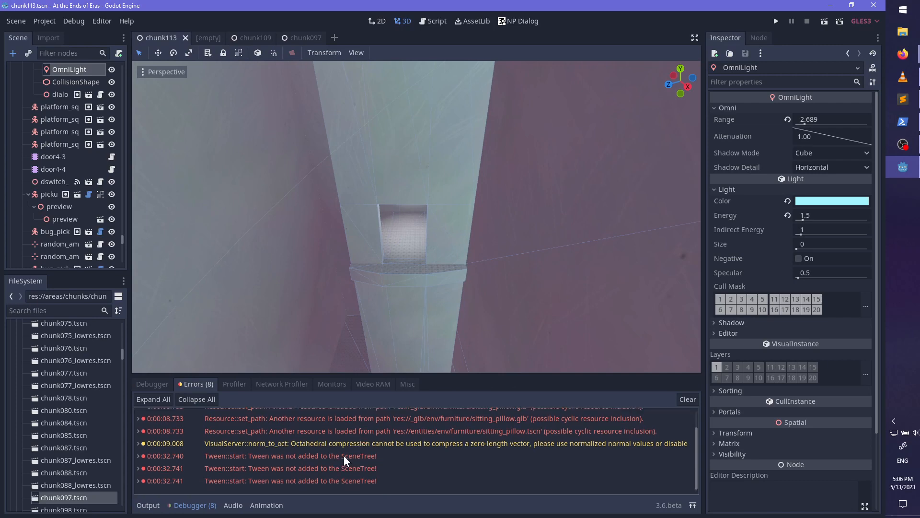
pyautogui.scroll(2, 344, 455)
# - Switch to Sublime Text, show script3.dialog and browse the system calendar ahead to August 2023
pyautogui.click(903, 99)
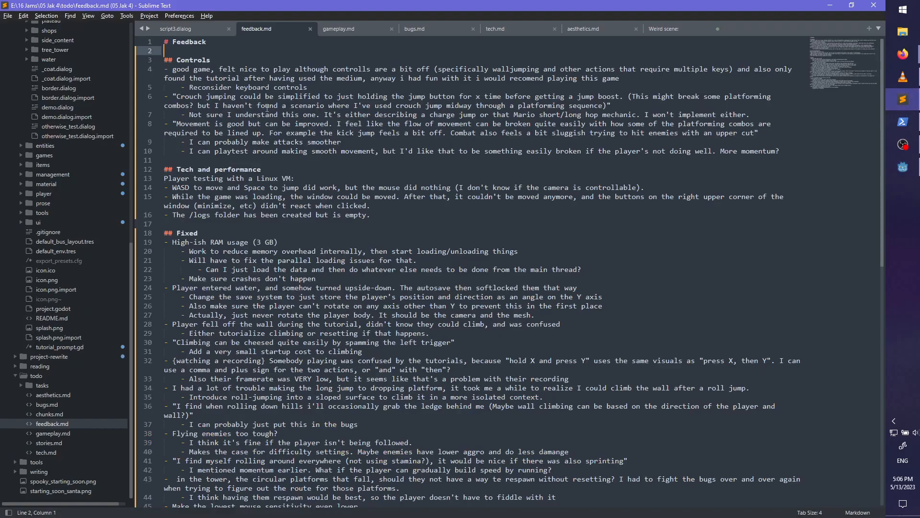
pyautogui.click(176, 28)
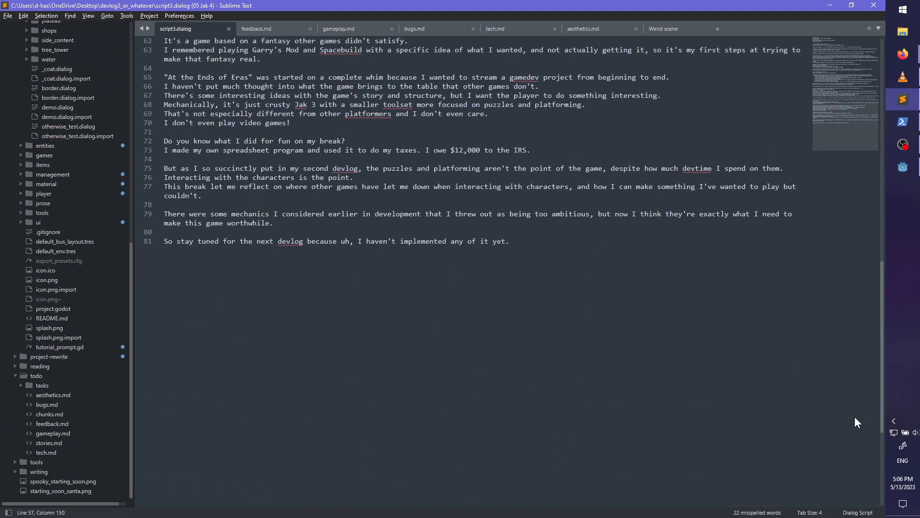
pyautogui.click(903, 482)
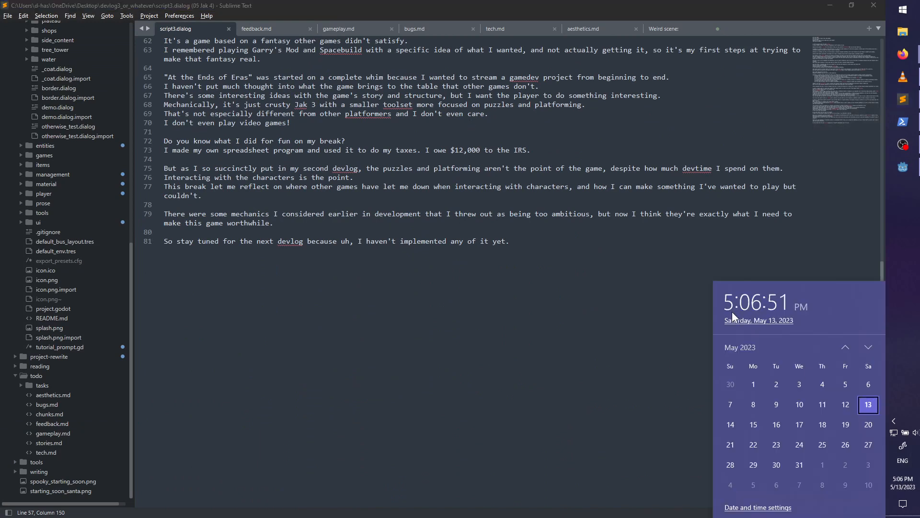
pyautogui.click(867, 347)
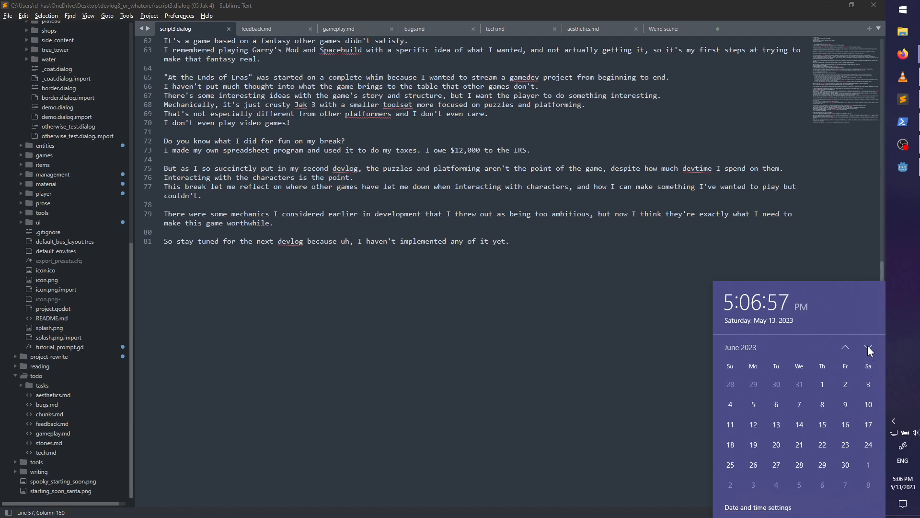
pyautogui.click(868, 347)
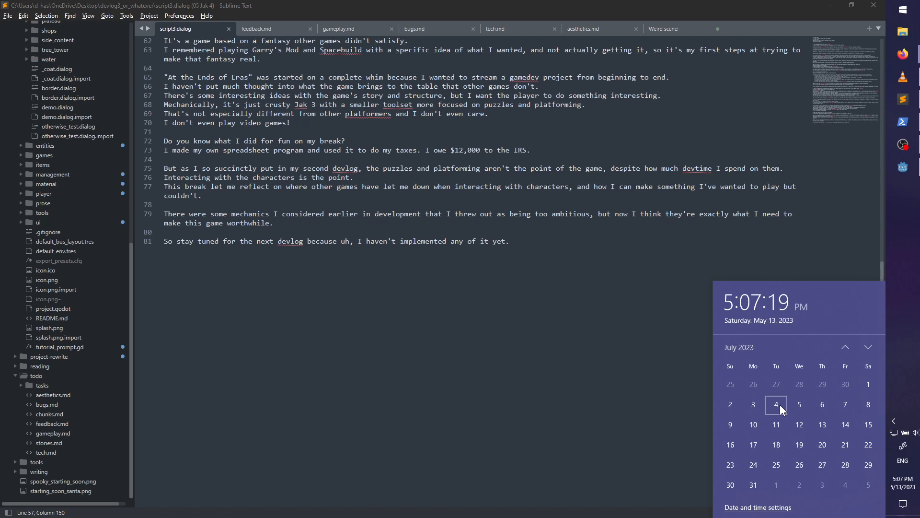
pyautogui.scroll(-2, 835, 408)
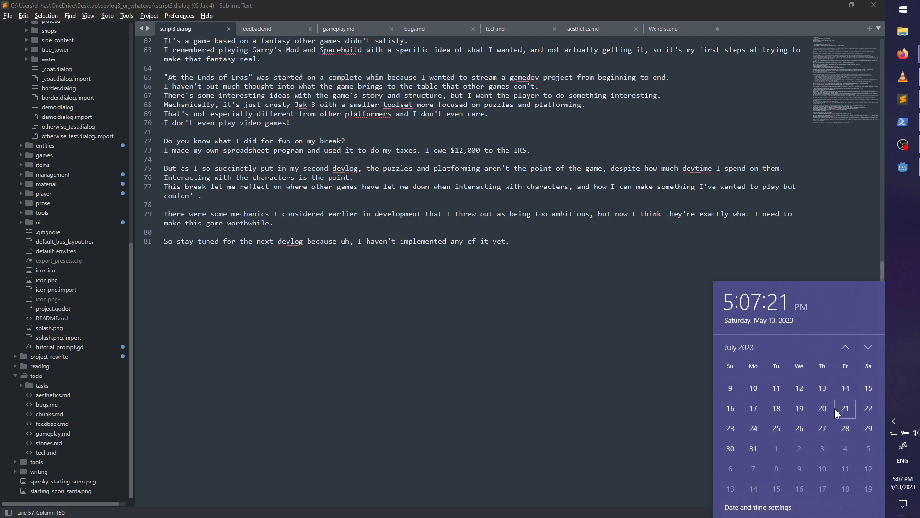
pyautogui.scroll(-2, 835, 407)
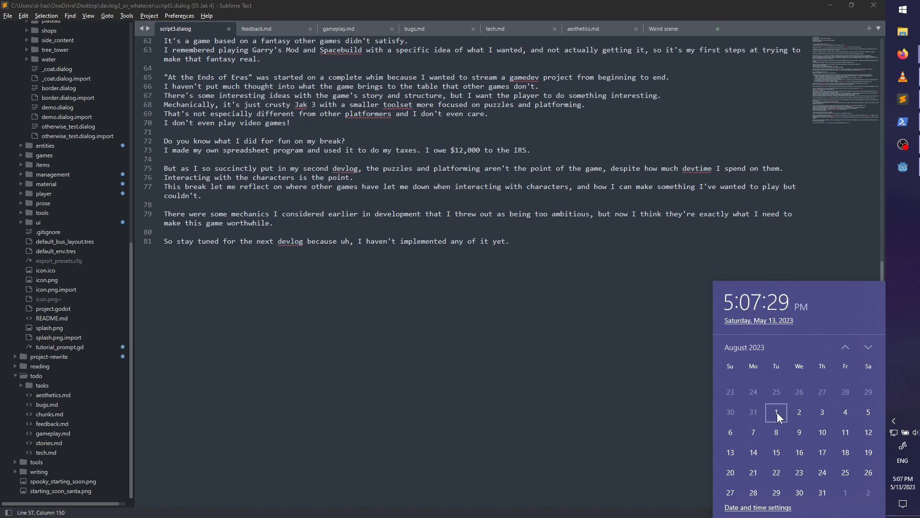
pyautogui.click(589, 301)
# - Create a new file in the todo folder and start it with the heading "# DEADLINEs" and a blank line
pyautogui.scroll(1, 589, 301)
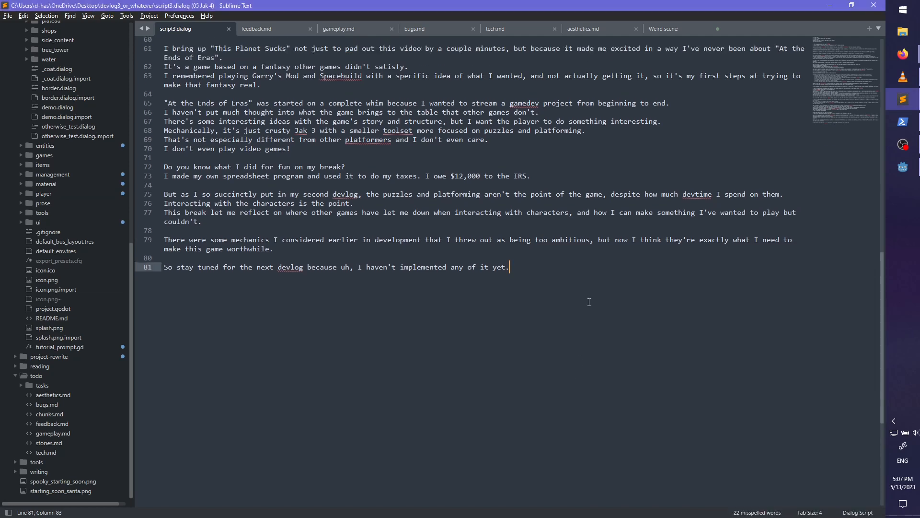
pyautogui.scroll(10, 589, 302)
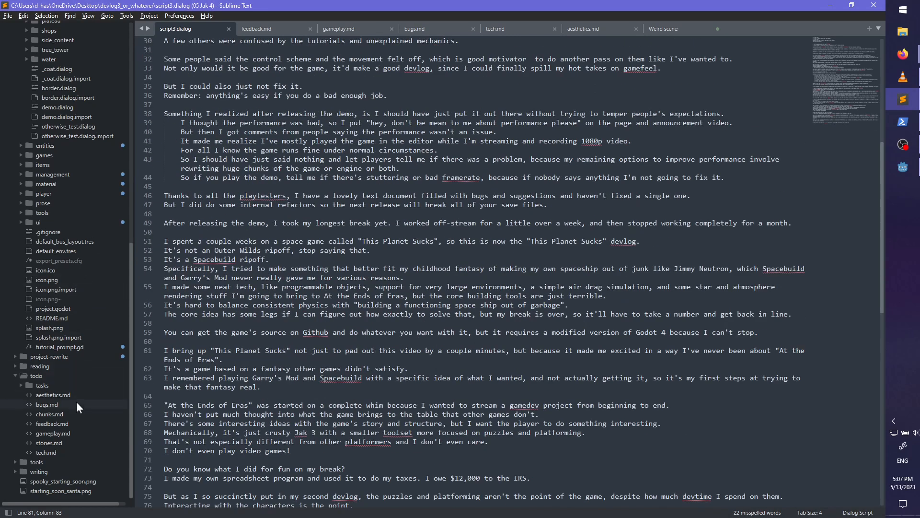
pyautogui.rightClick(33, 375)
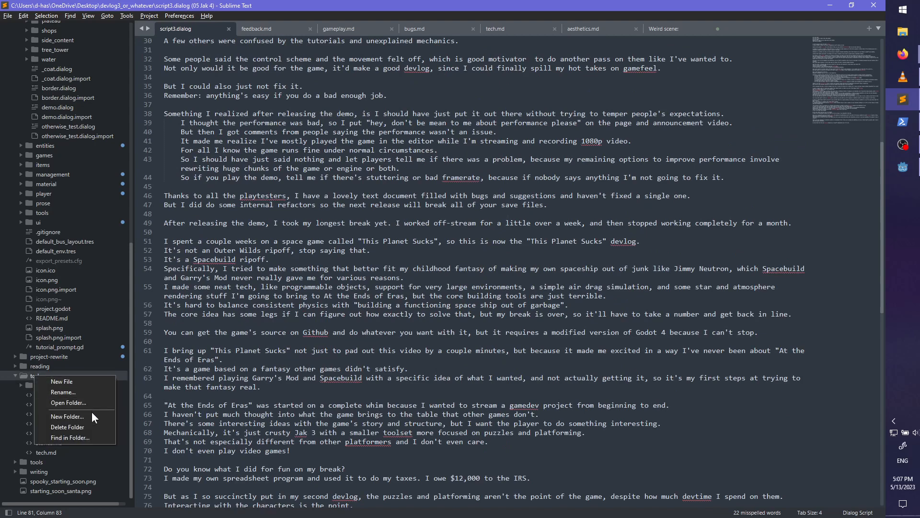
pyautogui.click(81, 381)
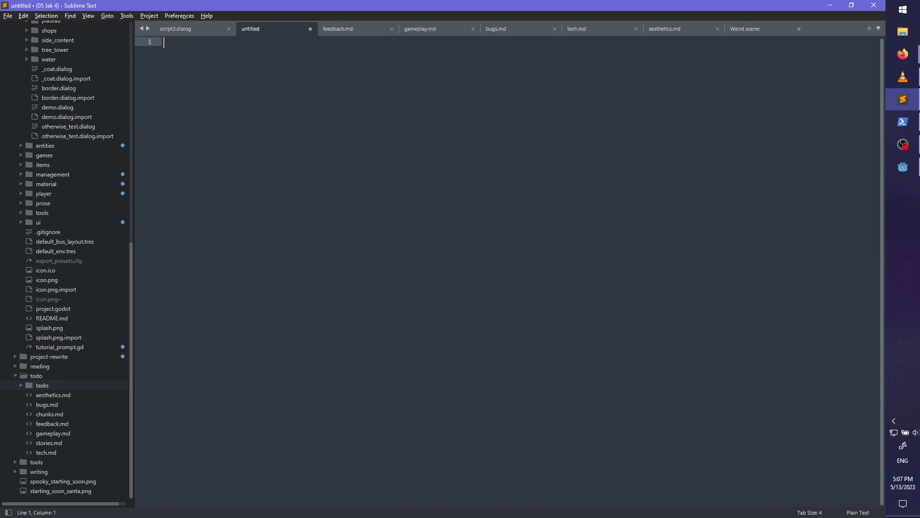
pyautogui.write('# DEAL')
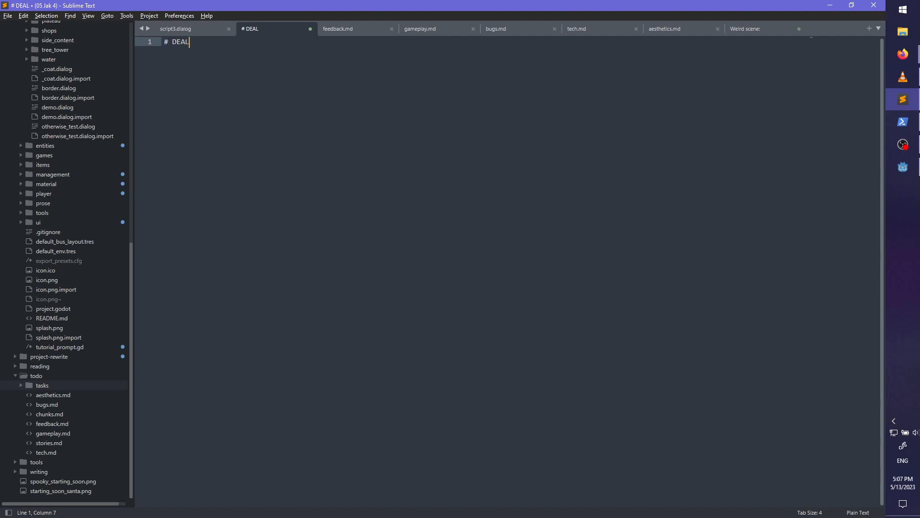
pyautogui.press('BackSpace')
pyautogui.press('BackSpace')
pyautogui.write('ADLINEs')
pyautogui.press('Return')
pyautogui.press('Return')
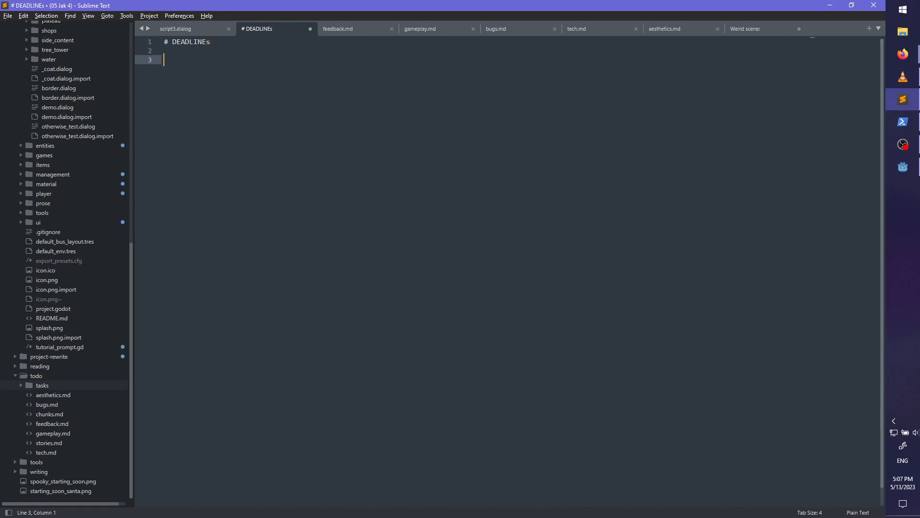
# - Check the August 2023 calendar for a Monday and add the deadline line "August 7: Demo v2"
pyautogui.write('August')
pyautogui.click(902, 482)
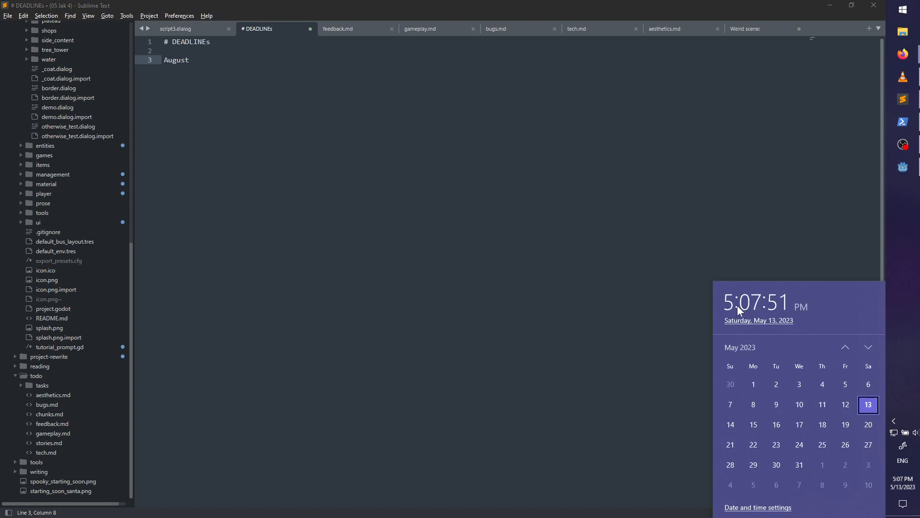
pyautogui.click(868, 347)
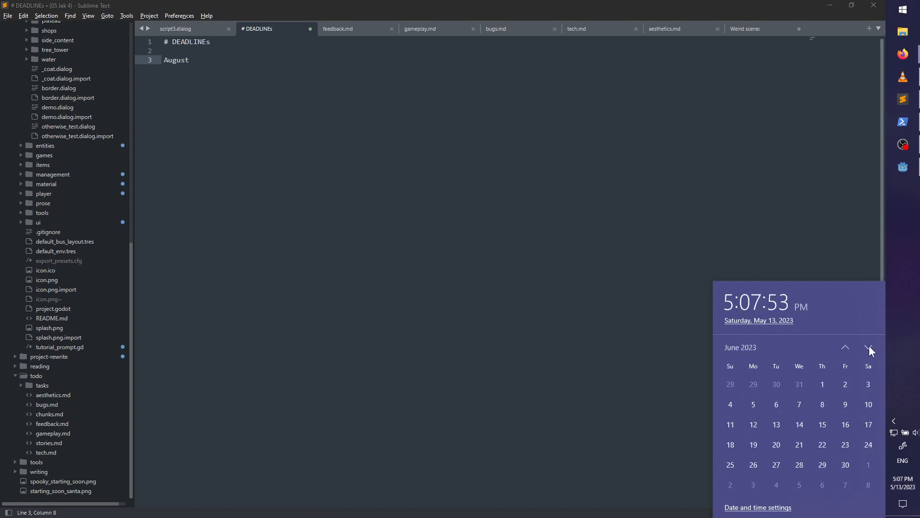
pyautogui.click(869, 349)
pyautogui.click(869, 349)
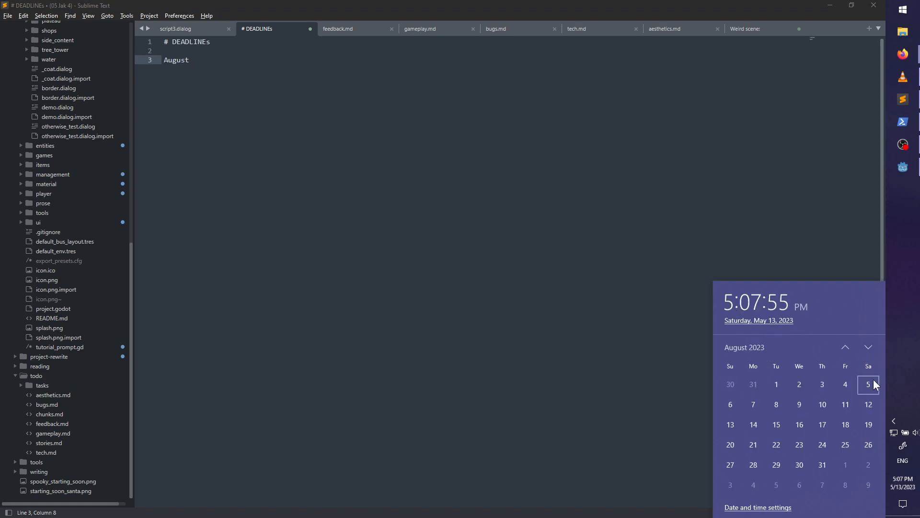
pyautogui.click(753, 405)
pyautogui.click(249, 65)
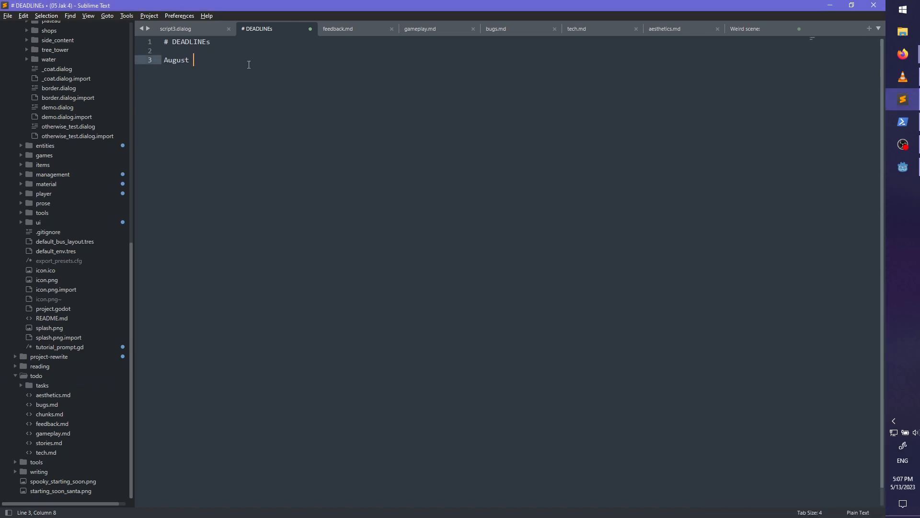
pyautogui.write('7: Demo v2')
pyautogui.press('Return')
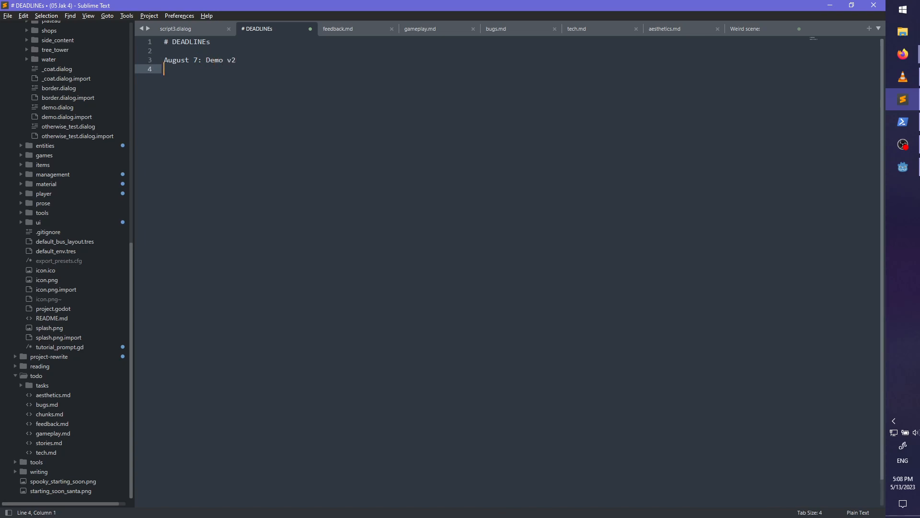
# - List "- New dialog mechanics" and "- 5 or more quests using the new mechanics" under the August 7 deadline
pyautogui.write('- New dialog mechanics')
pyautogui.press('Return')
pyautogui.write('-')
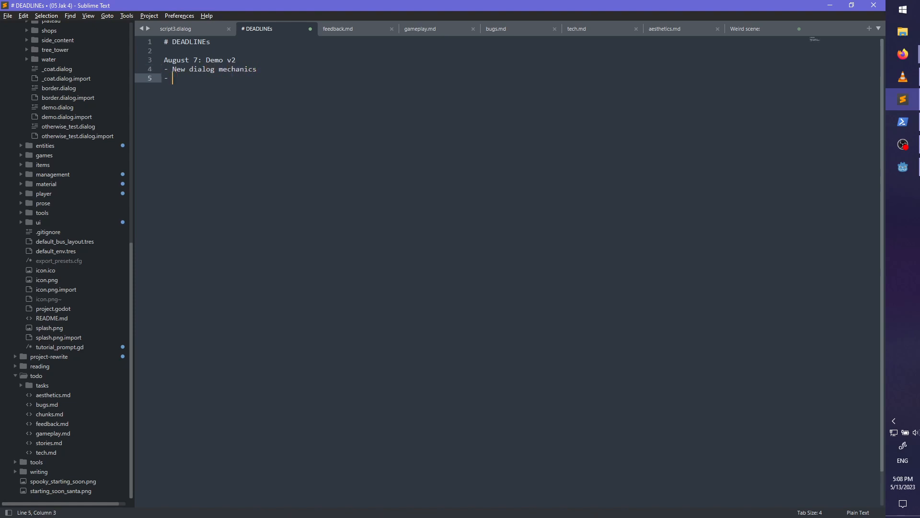
pyautogui.press('BackSpace')
pyautogui.press('BackSpace')
pyautogui.write('-')
pyautogui.write('5 or more quests using the new mechan')
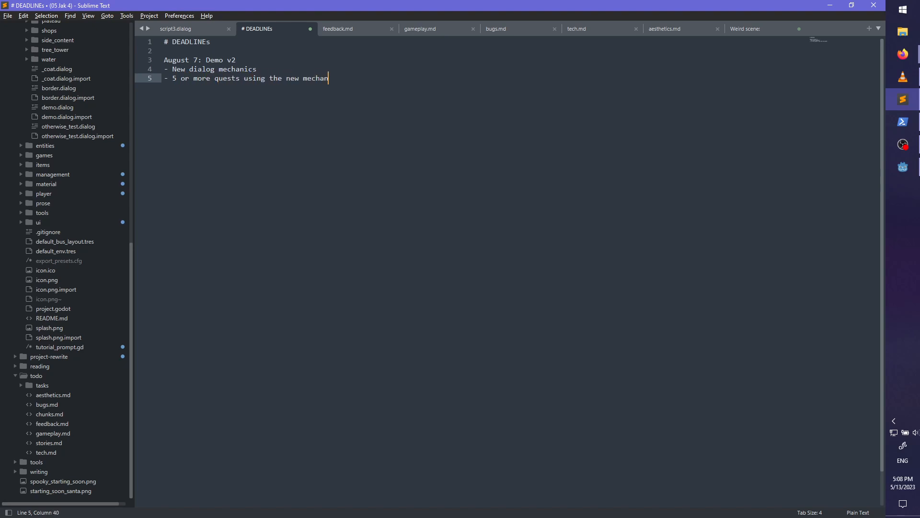
pyautogui.write('ics')
pyautogui.press('Return')
# - Add the item "- New fancy UI" and save the file as deadlines.md in the todo folder
pyautogui.write('- ')
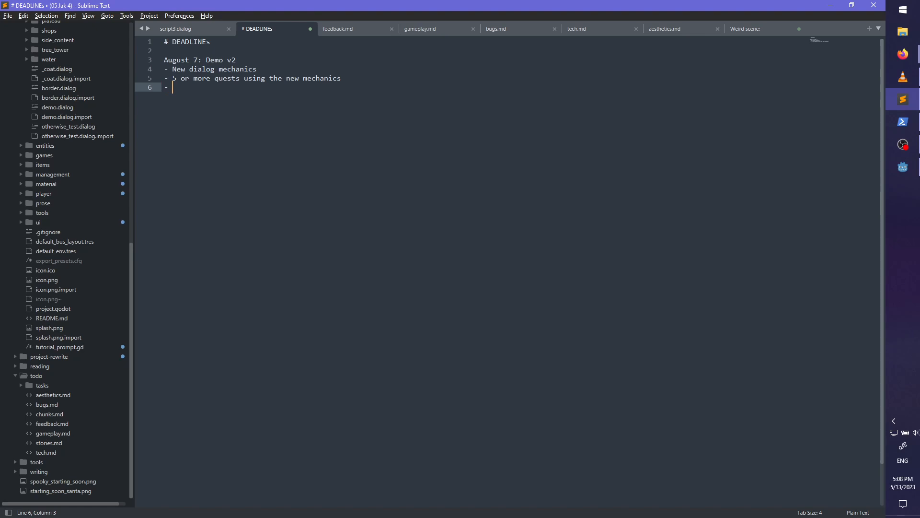
pyautogui.write('New fancy UI')
pyautogui.hotkey('ctrl', 's')
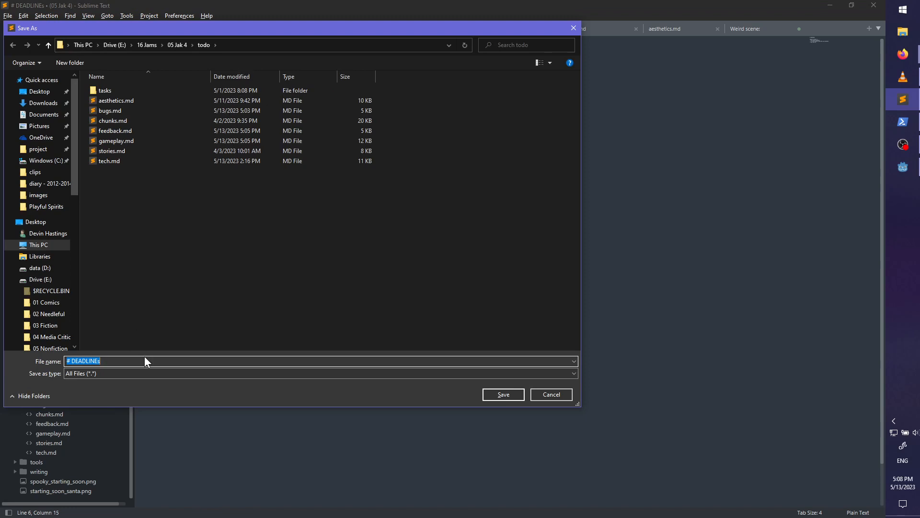
pyautogui.write('deadlines.md')
pyautogui.press('Return')
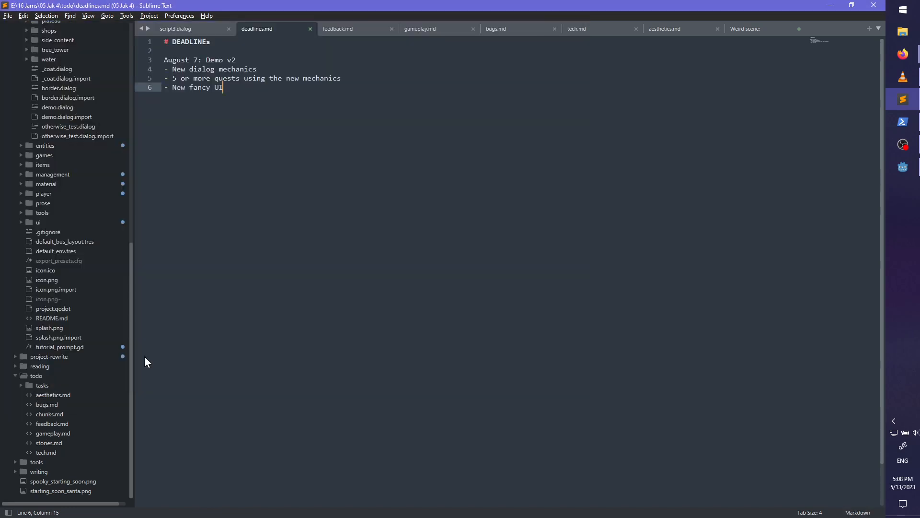
# - Change the heading to "# DEADLINE" and save deadlines.md
pyautogui.click(253, 43)
pyautogui.press('BackSpace')
pyautogui.write('S')
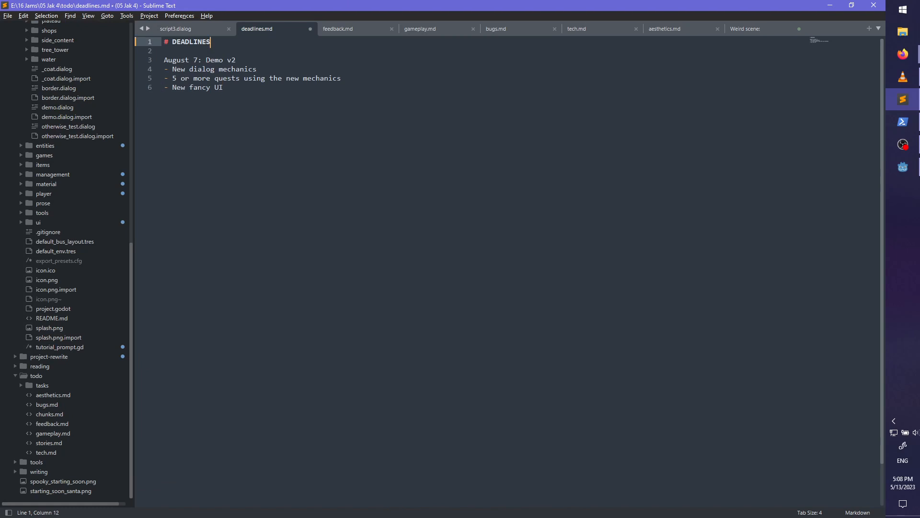
pyautogui.press('BackSpace')
pyautogui.hotkey('ctrl', 's')
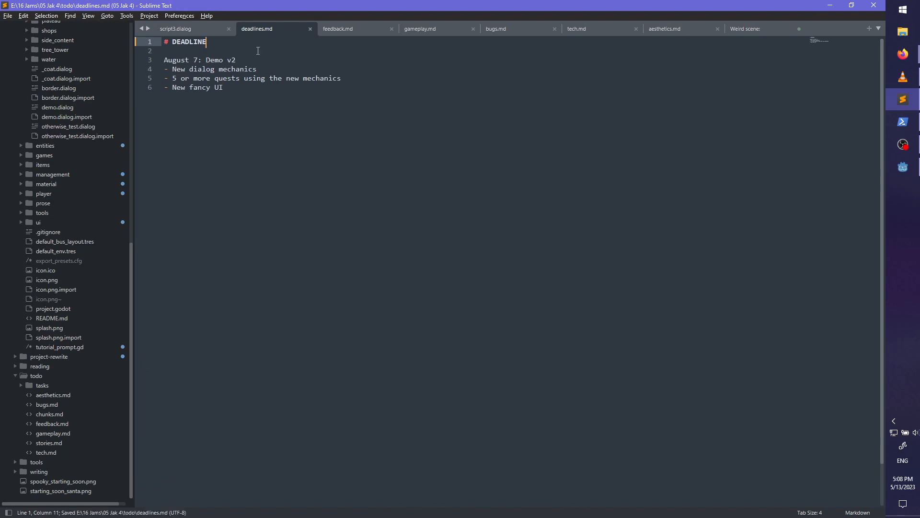
pyautogui.click(319, 143)
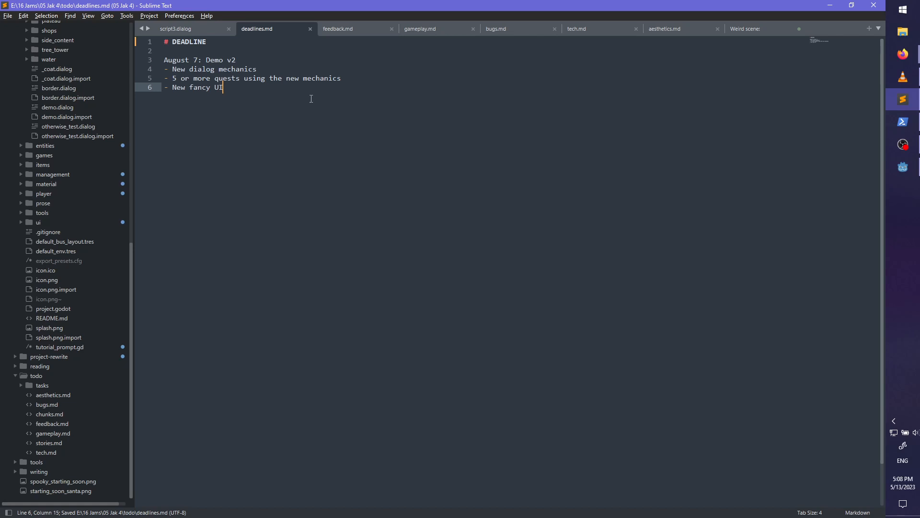
pyautogui.click(162, 61)
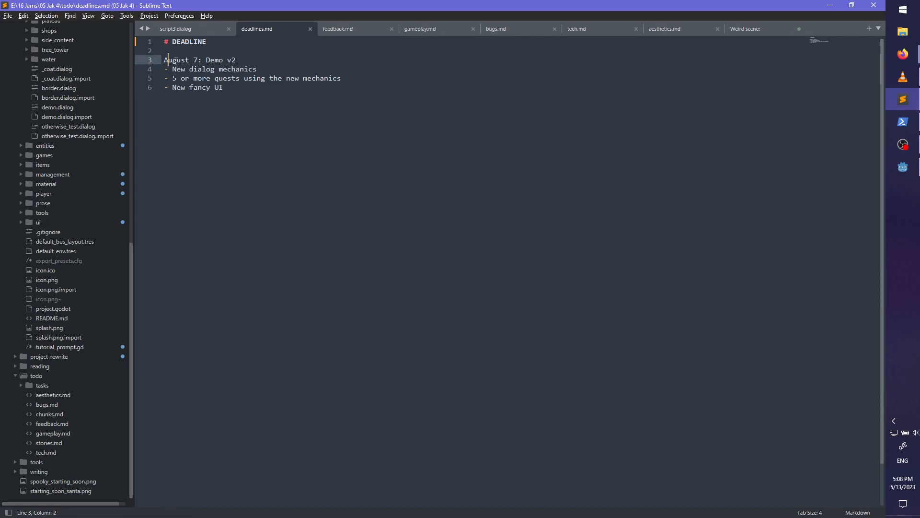
pyautogui.click(245, 60)
# - Add the item "- Fix crashes and major stutters" at the end of the August 7 list and save the file
pyautogui.click(271, 113)
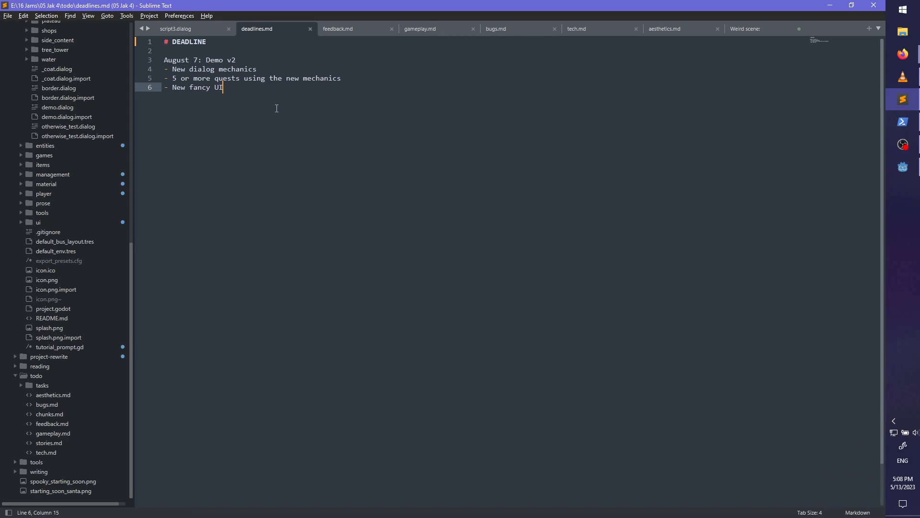
pyautogui.moveTo(229, 92)
pyautogui.mouseDown()
pyautogui.moveTo(206, 88)
pyautogui.moveTo(225, 89)
pyautogui.mouseUp()
pyautogui.press('Return')
pyautogui.write('- ')
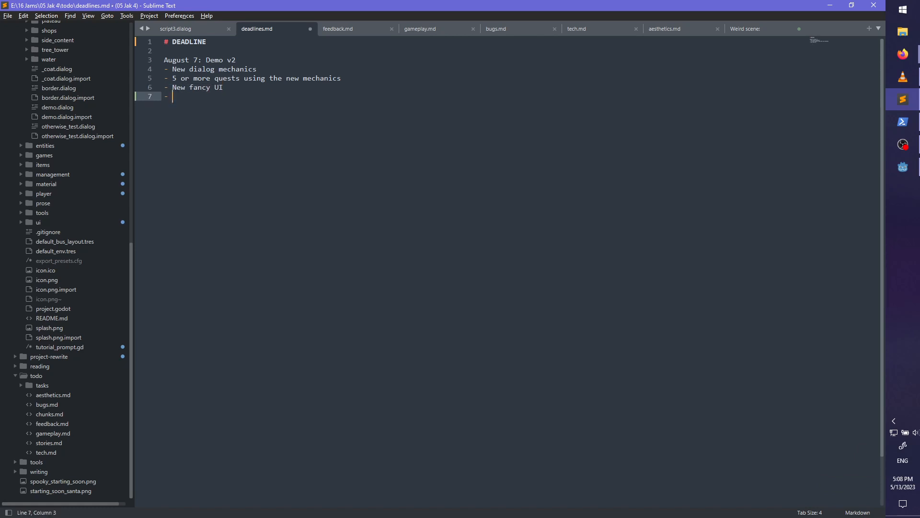
pyautogui.write('Misc')
pyautogui.hotkey('ctrl', 'BackSpace')
pyautogui.write('Fix crashes and major stutters')
pyautogui.hotkey('ctrl', 's')
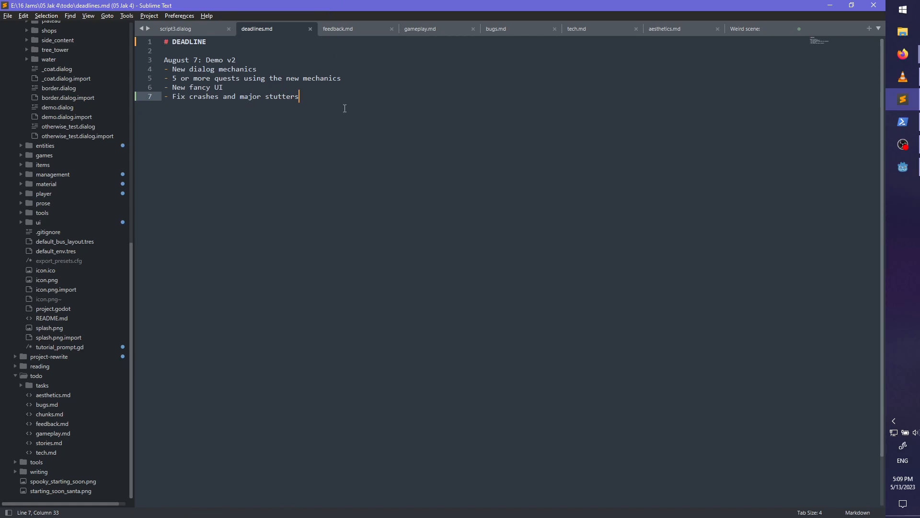
# - Insert "in the starting area" after "quests" in the item about the new mechanics and save deadlines.md
pyautogui.click(359, 59)
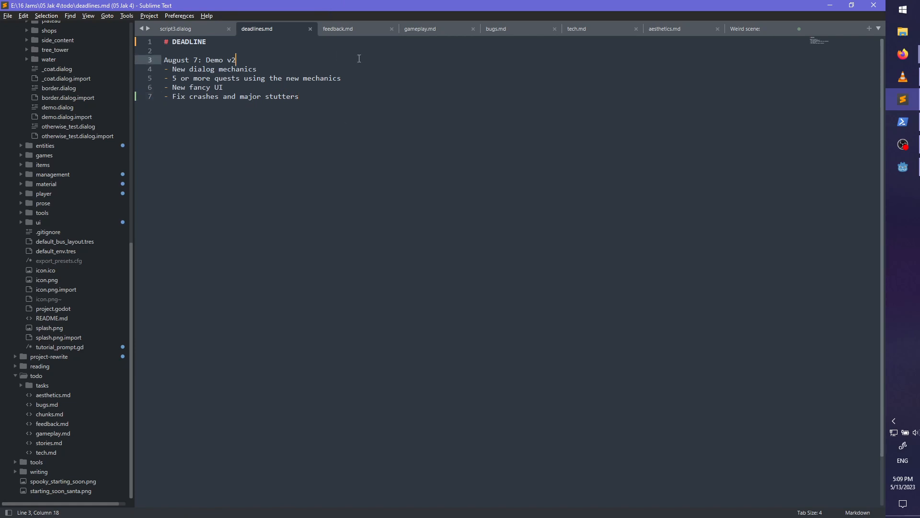
pyautogui.click(343, 113)
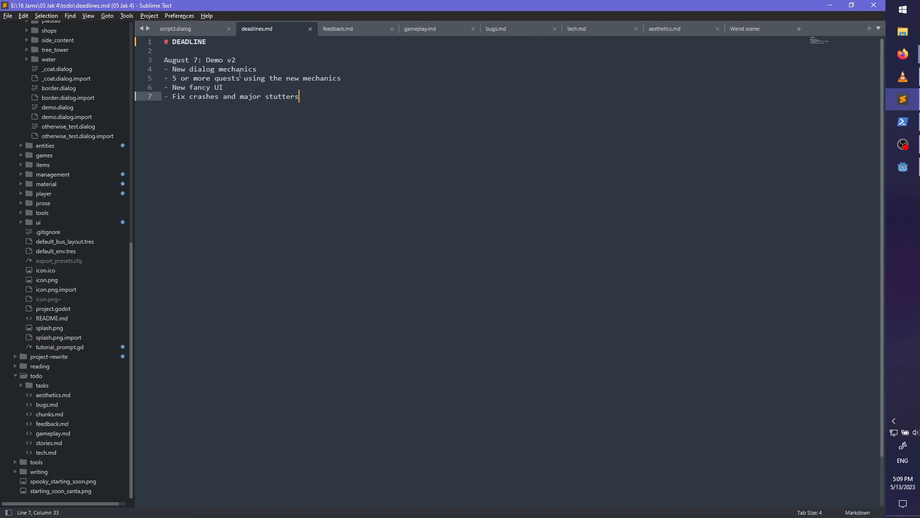
pyautogui.click(240, 78)
pyautogui.write('in the sta')
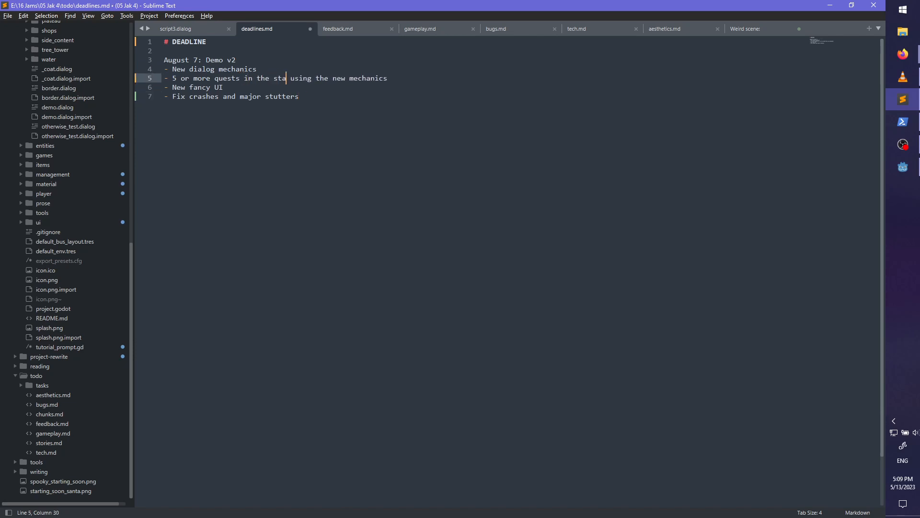
pyautogui.write('rting area')
pyautogui.hotkey('ctrl', 's')
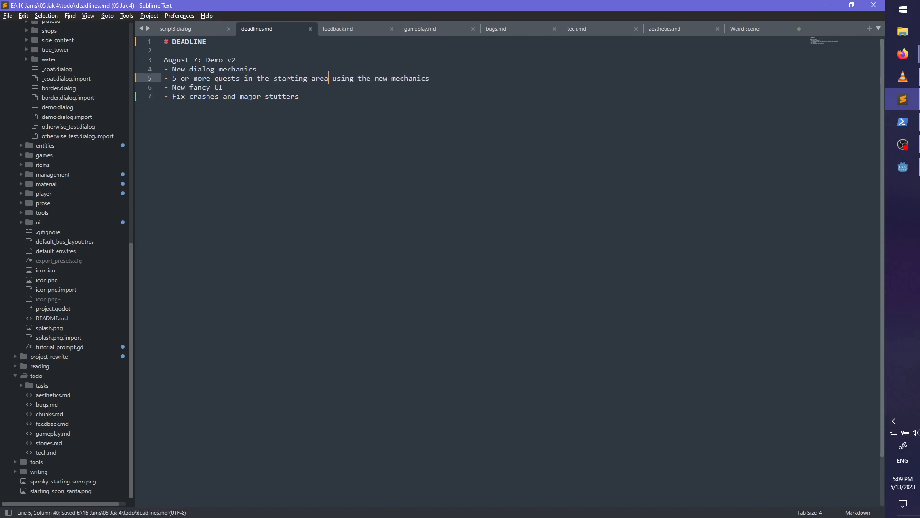
pyautogui.doubleClick(244, 70)
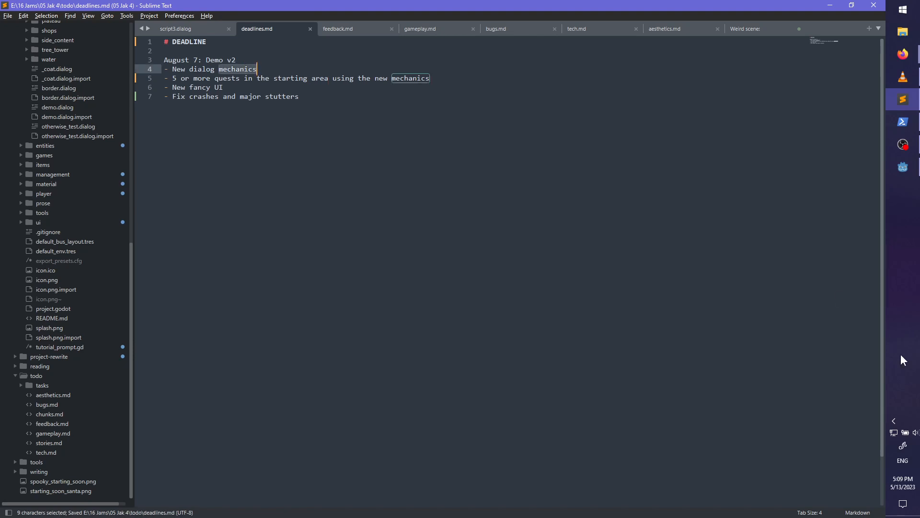
pyautogui.click(395, 122)
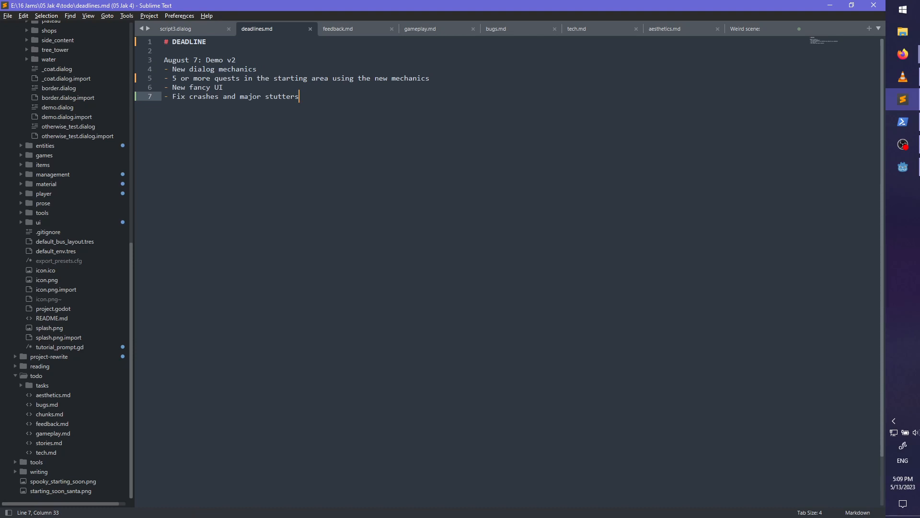
pyautogui.click(896, 153)
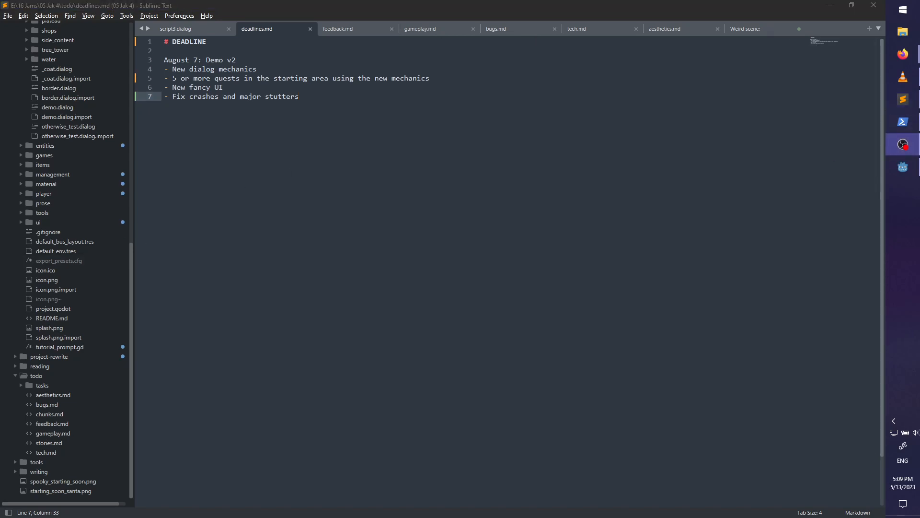